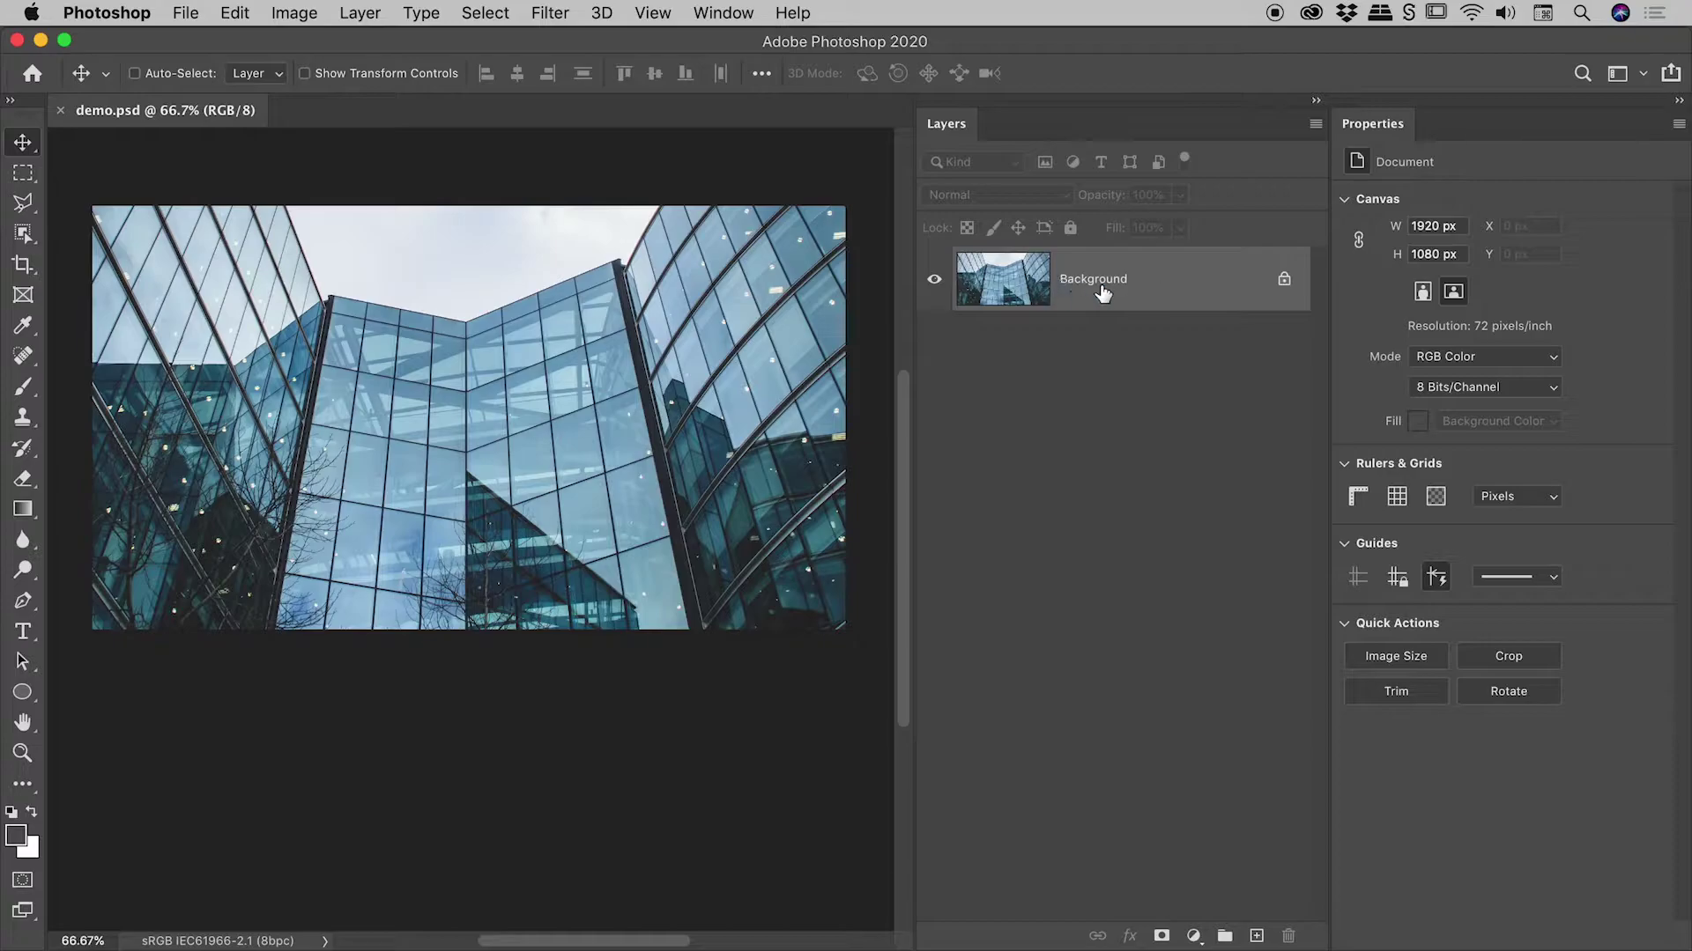
Try an S-shaped Curves adjustment directly on the Background layer, with points at input 78/output 46 and input 170/output 171, and undo it.
left_click(300, 13)
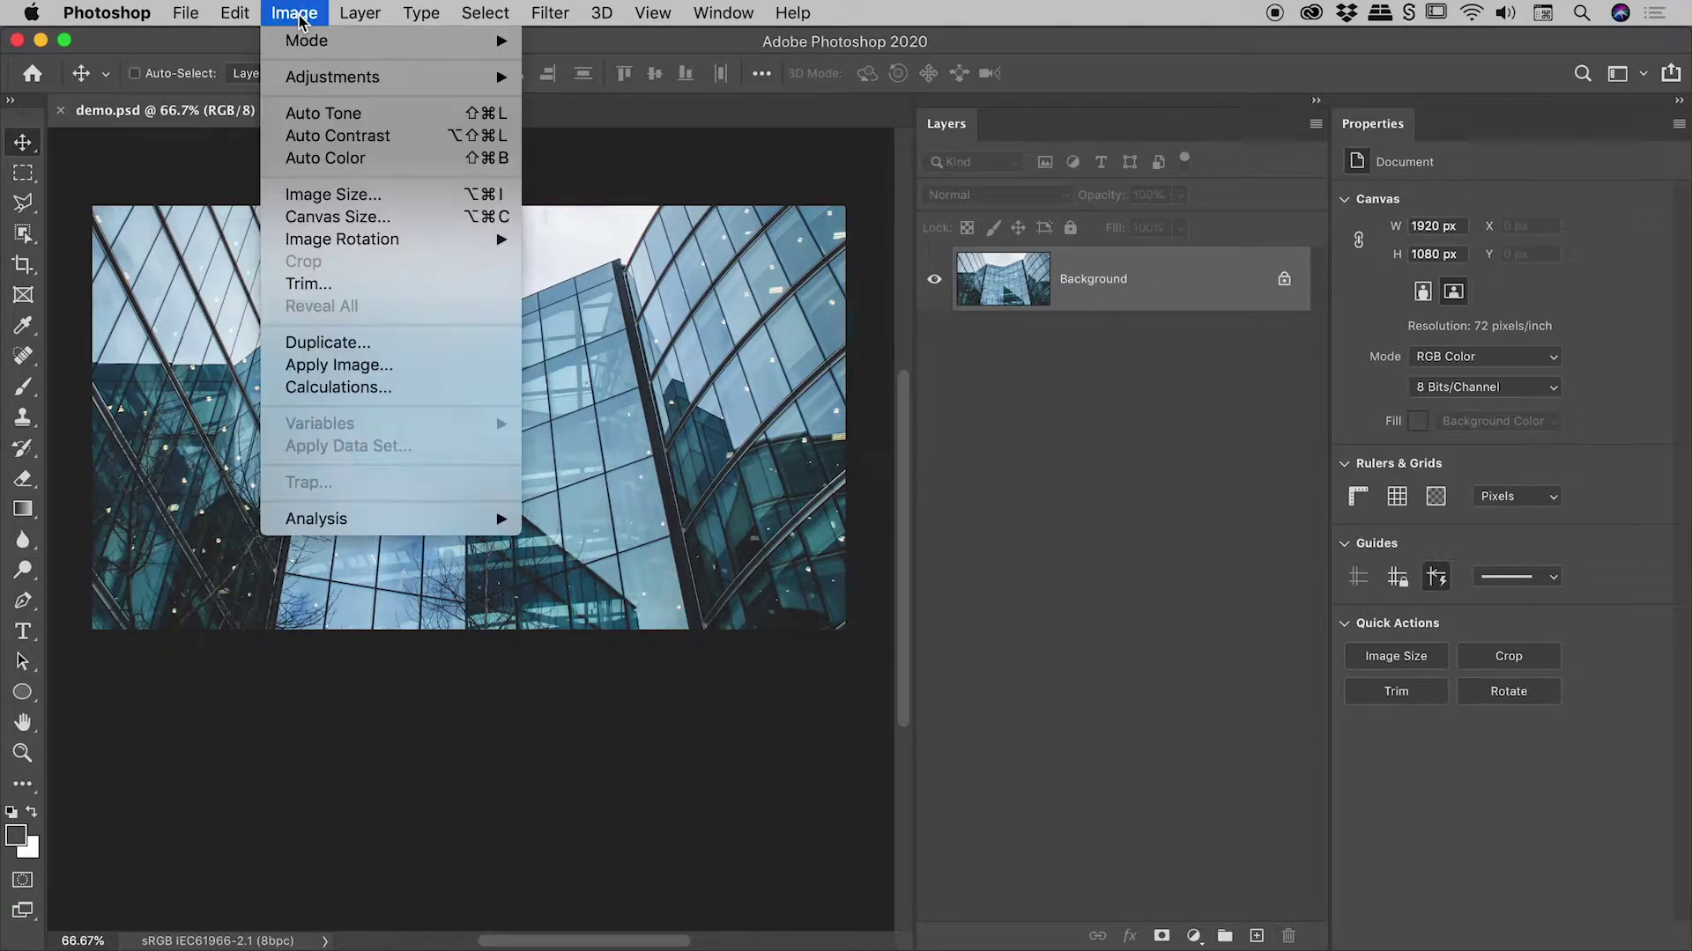
mouse_move(370, 78)
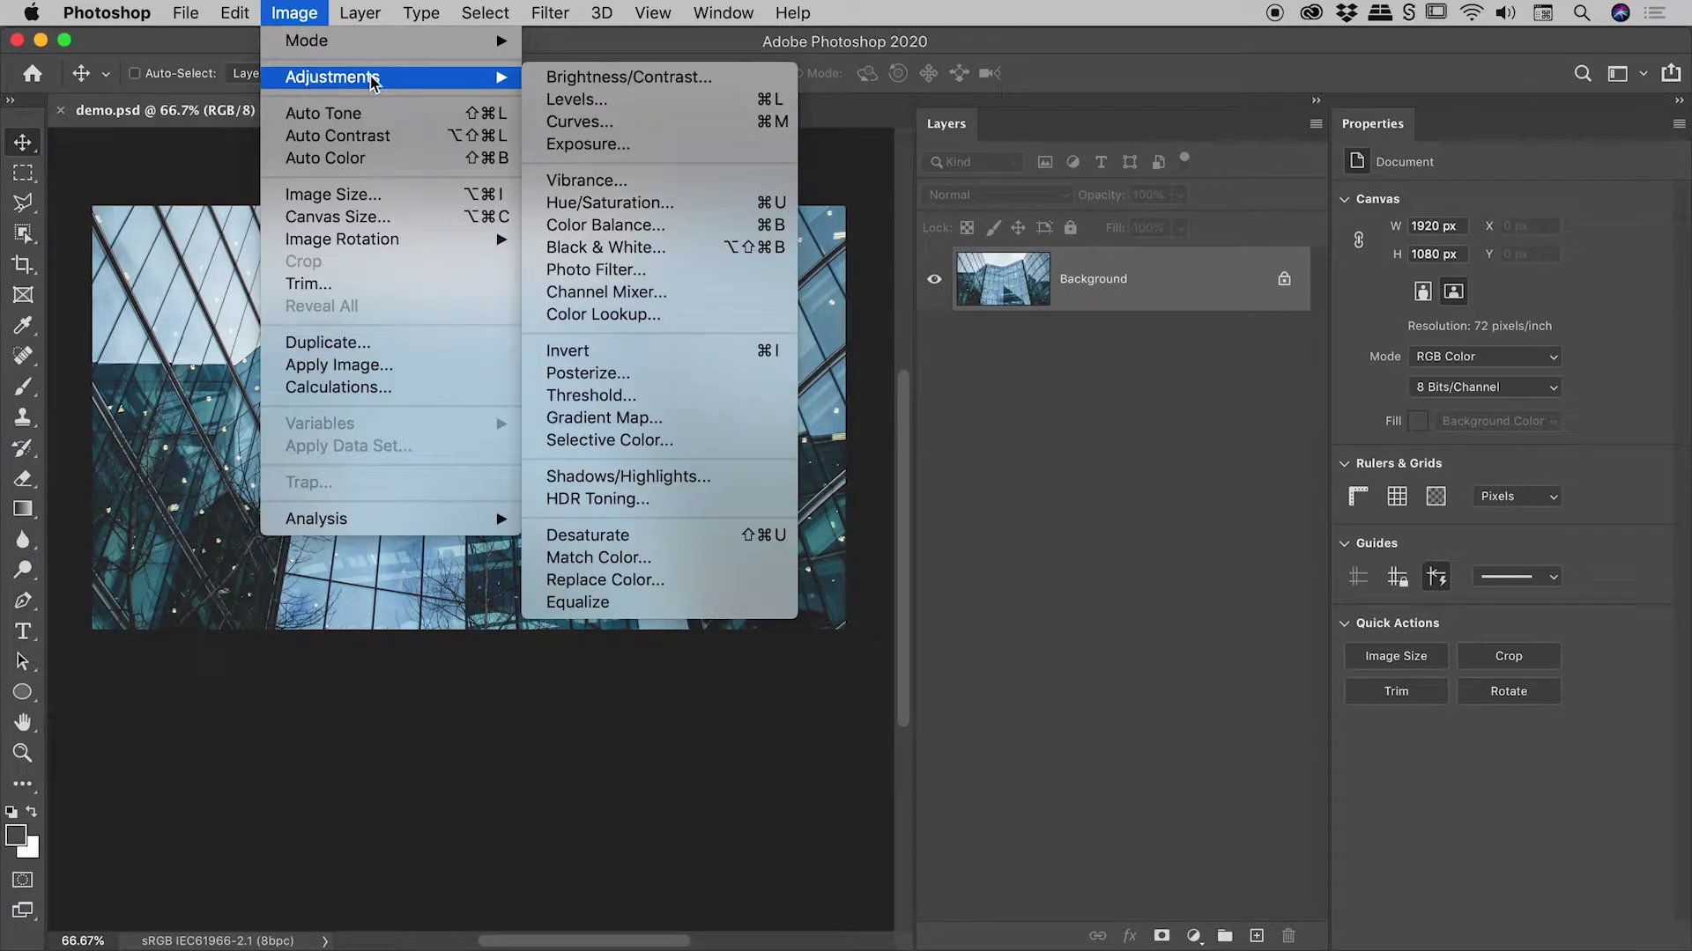
left_click(611, 123)
left_click_drag(819, 486, 820, 517)
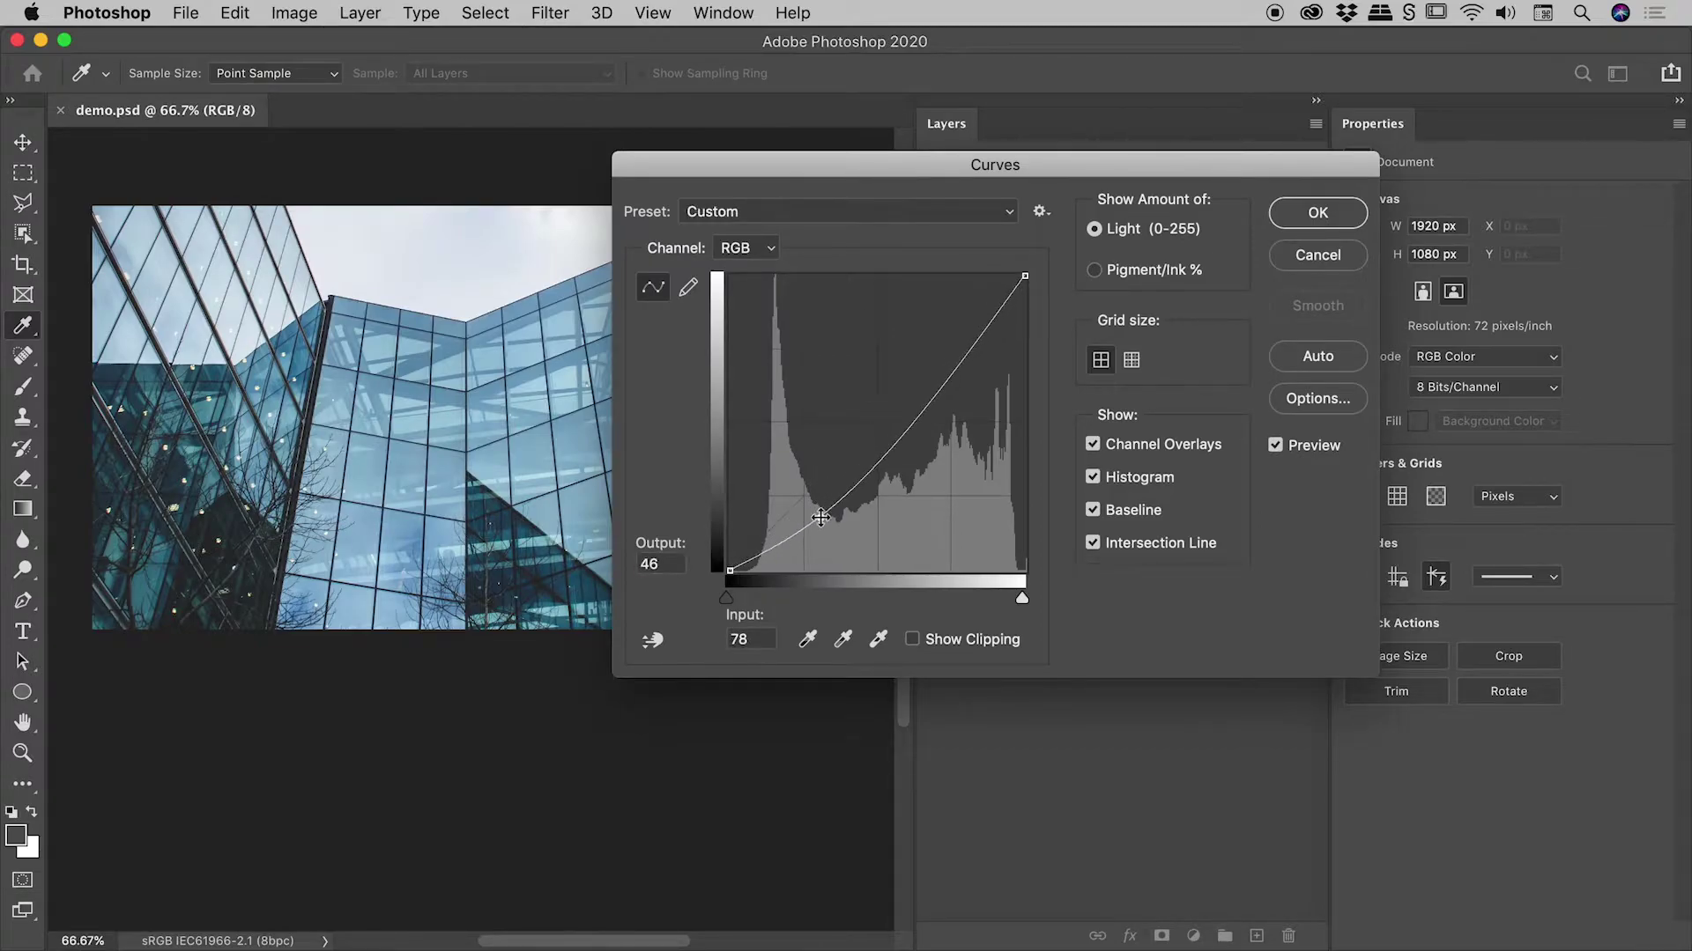
left_click_drag(931, 392, 926, 374)
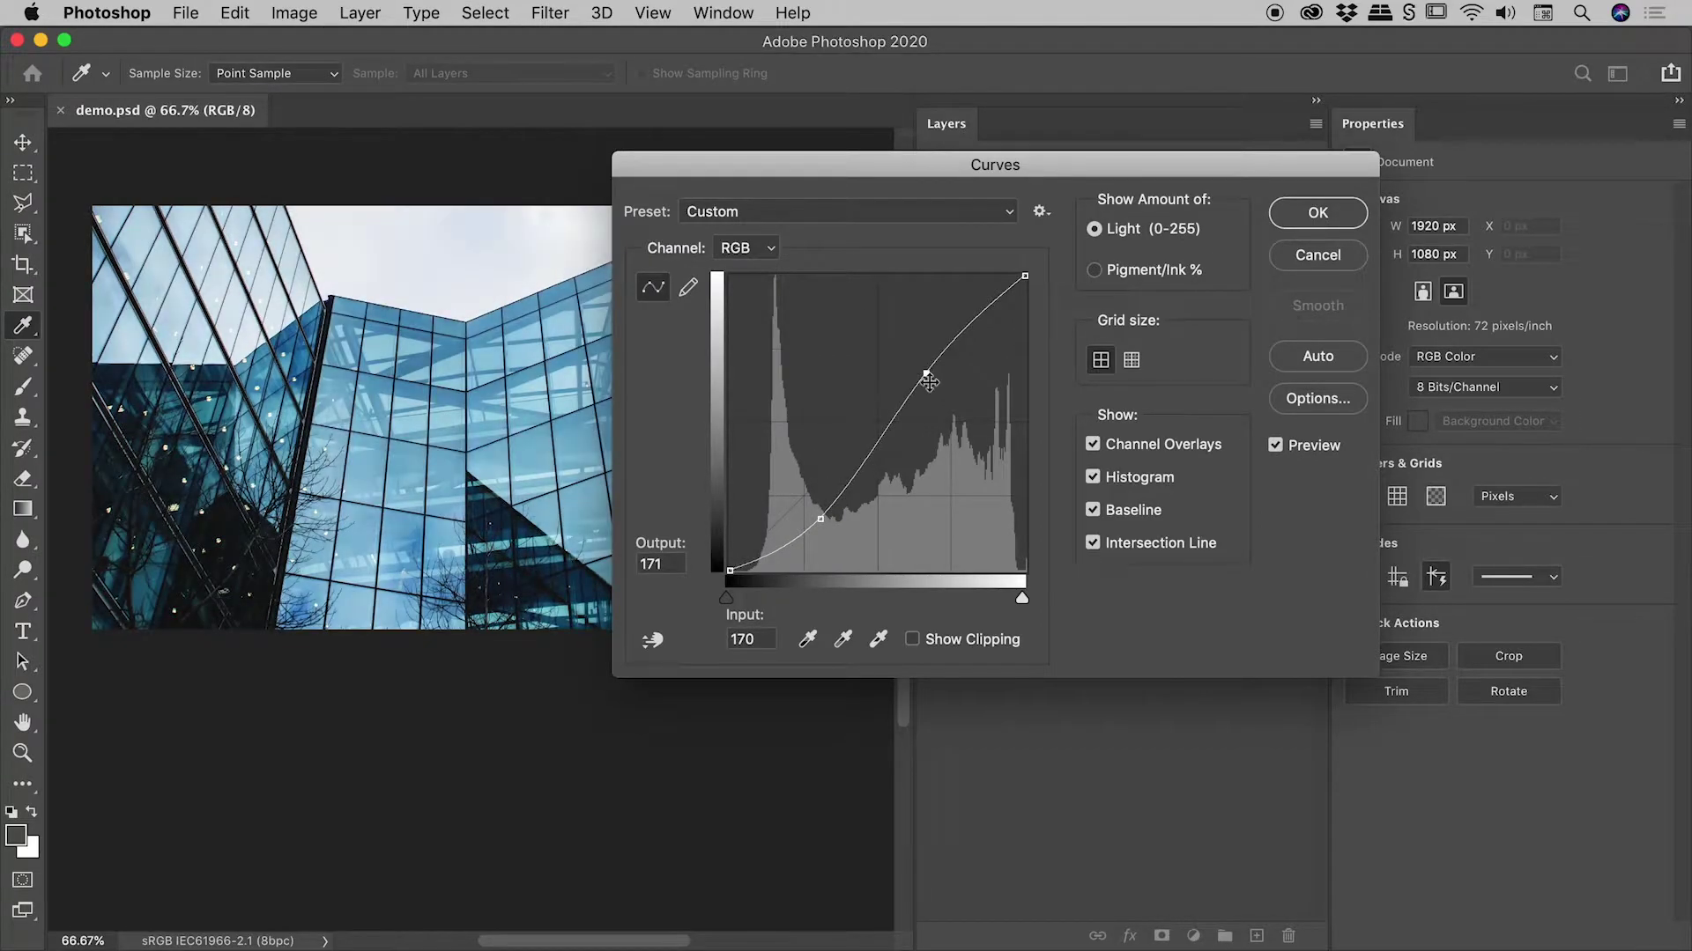
left_click(1310, 223)
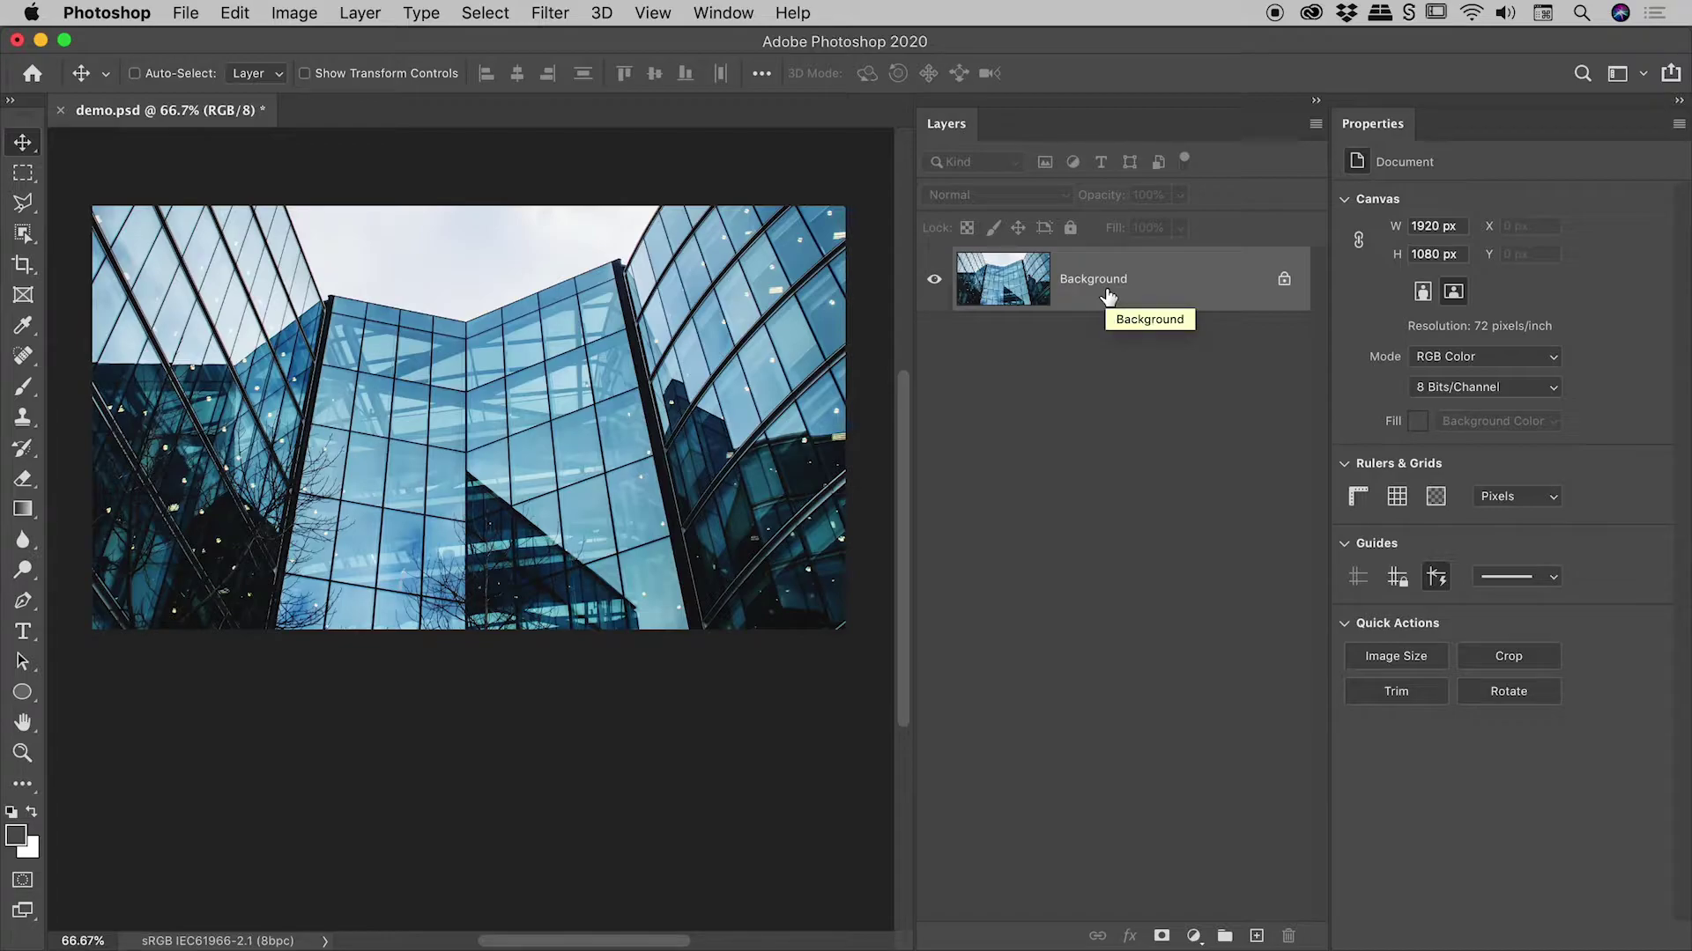
key("super+z")
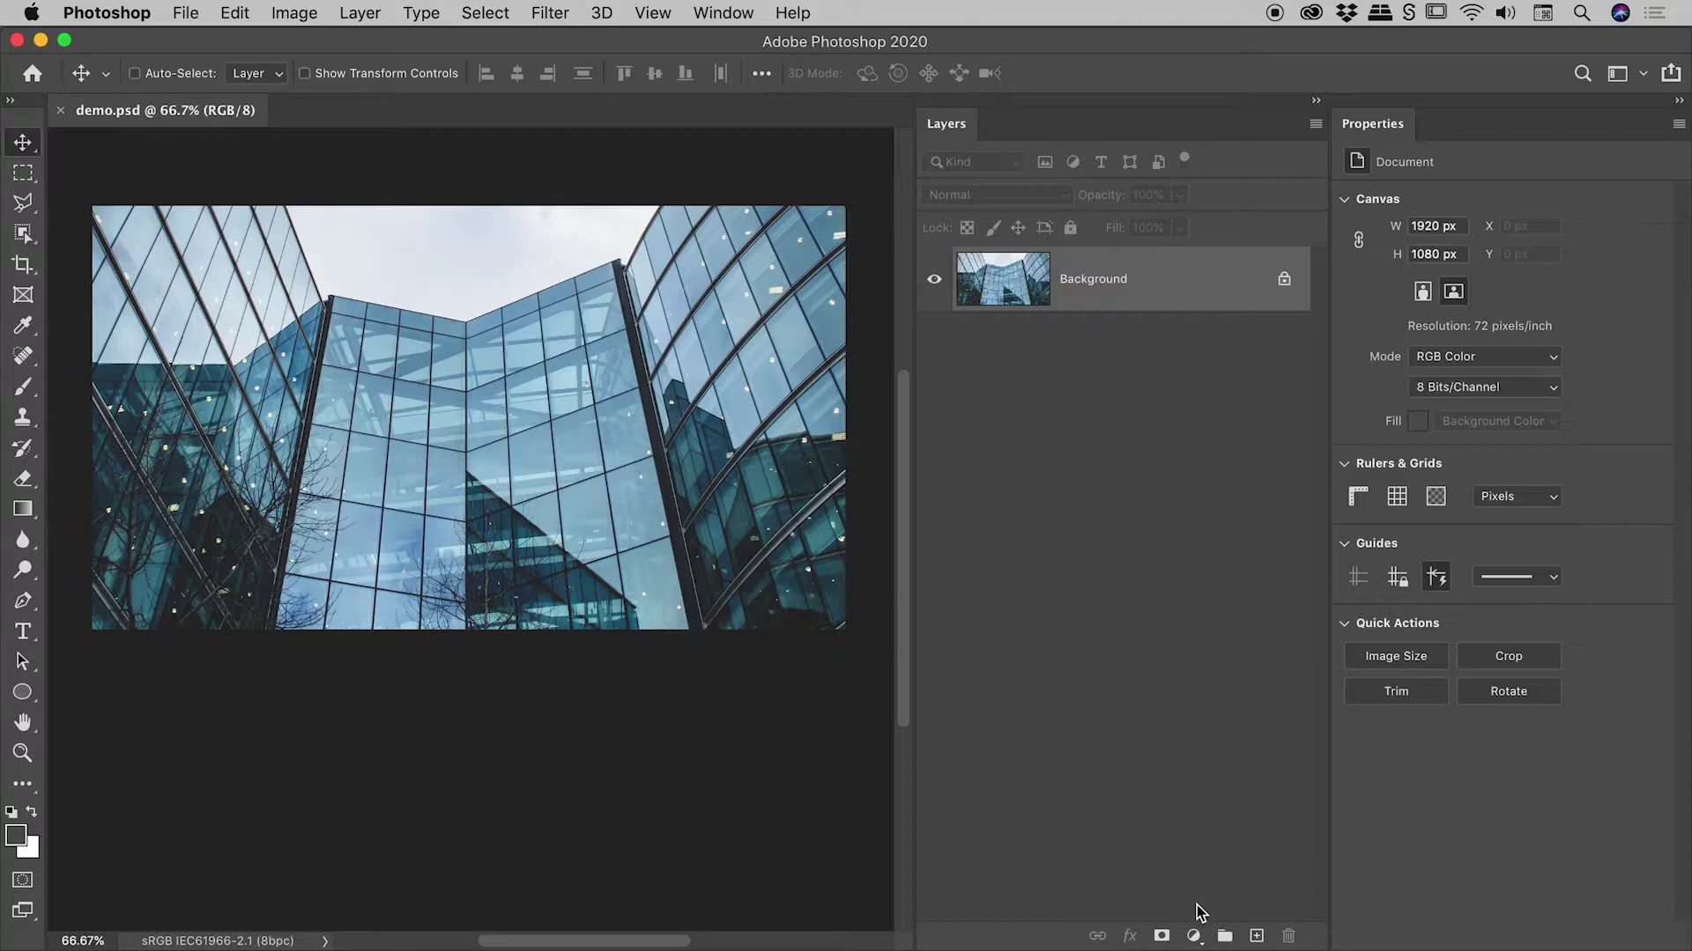
Add a Curves adjustment layer above the Background and shape an S-curve, with its upper point at input 177, output 175.
left_click(1194, 938)
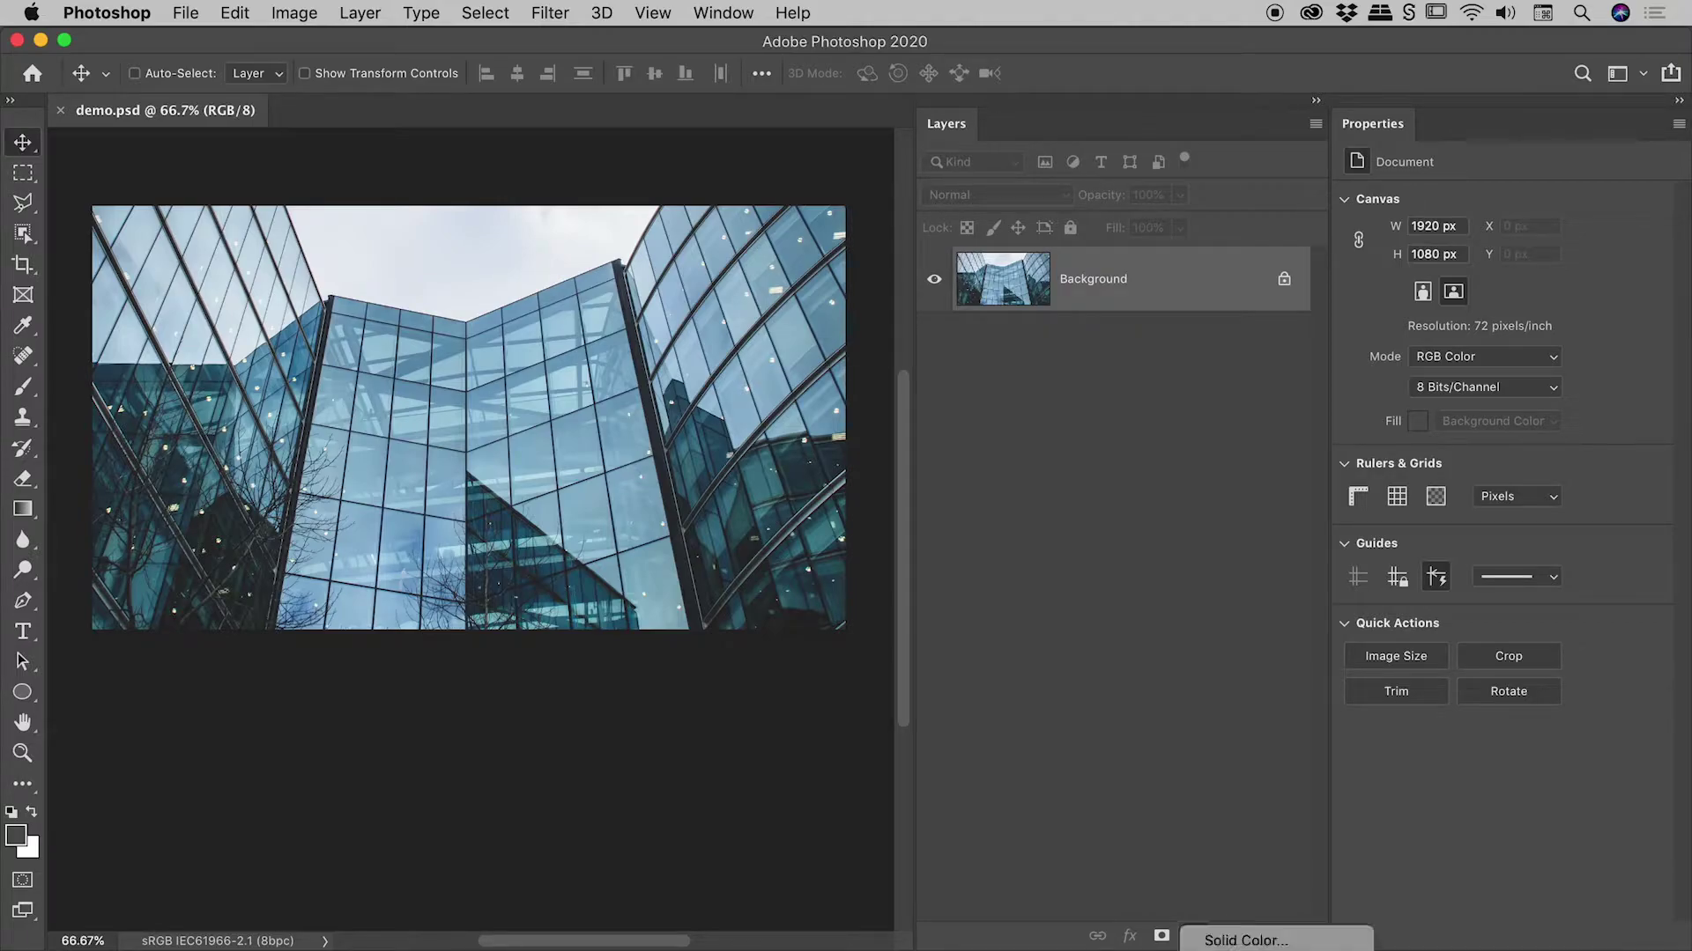
left_click(1247, 751)
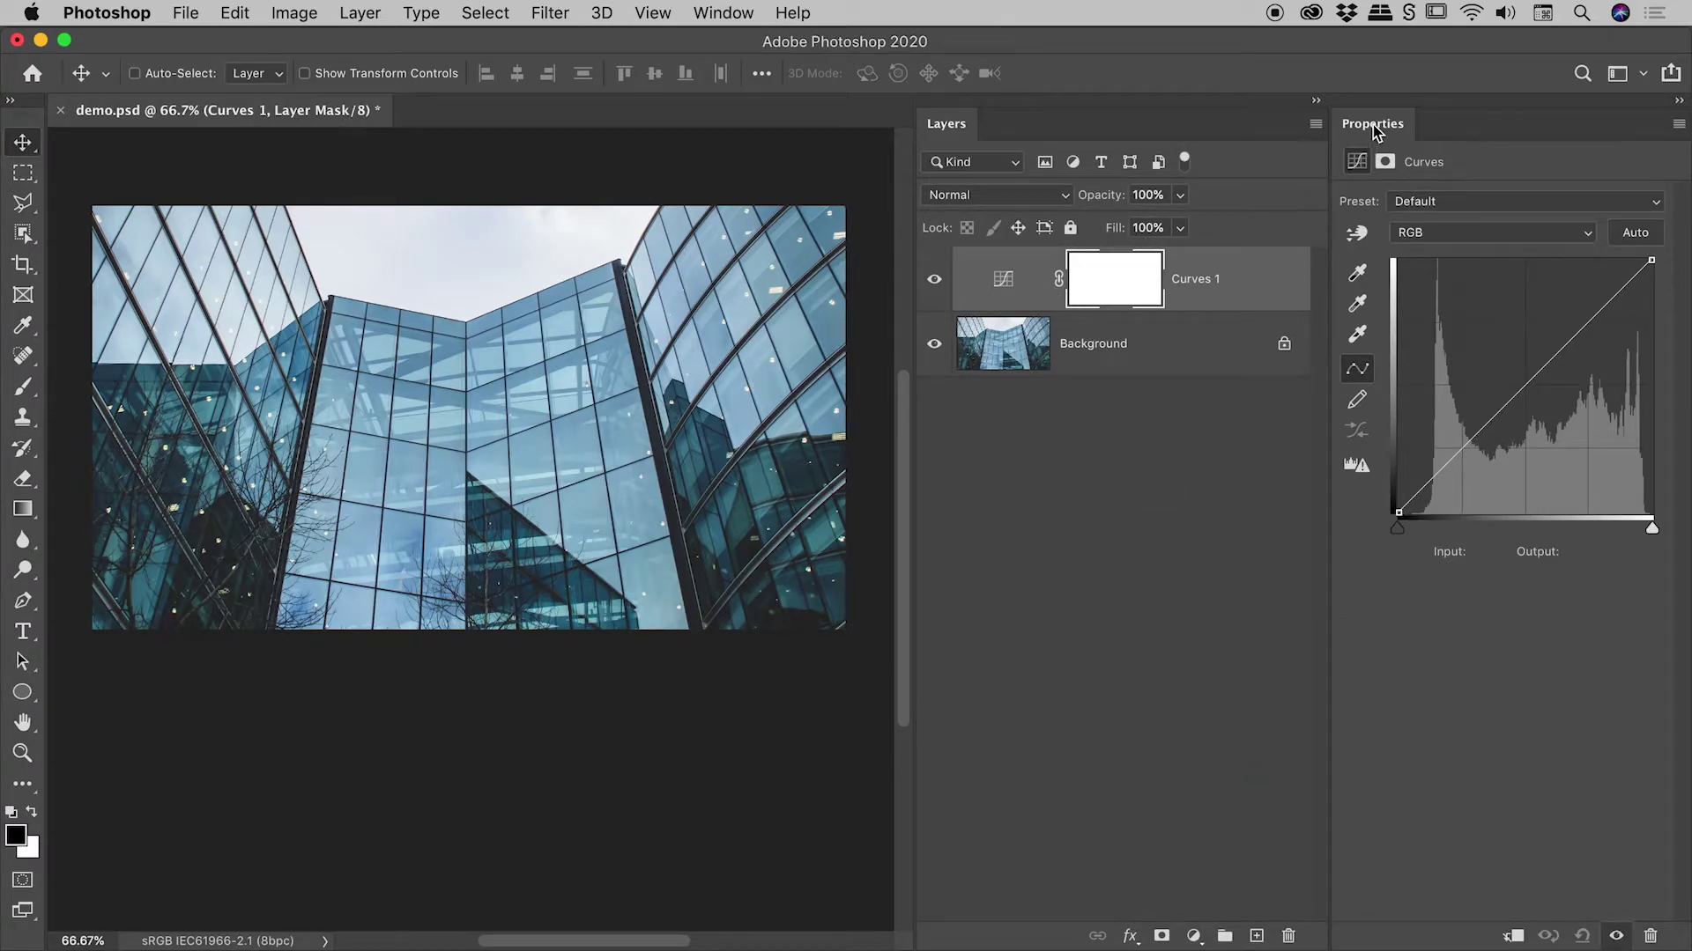
mouse_move(1476, 427)
left_mouse_down()
mouse_move(1487, 465)
mouse_move(1487, 450)
left_mouse_up()
left_click_drag(1577, 351, 1574, 339)
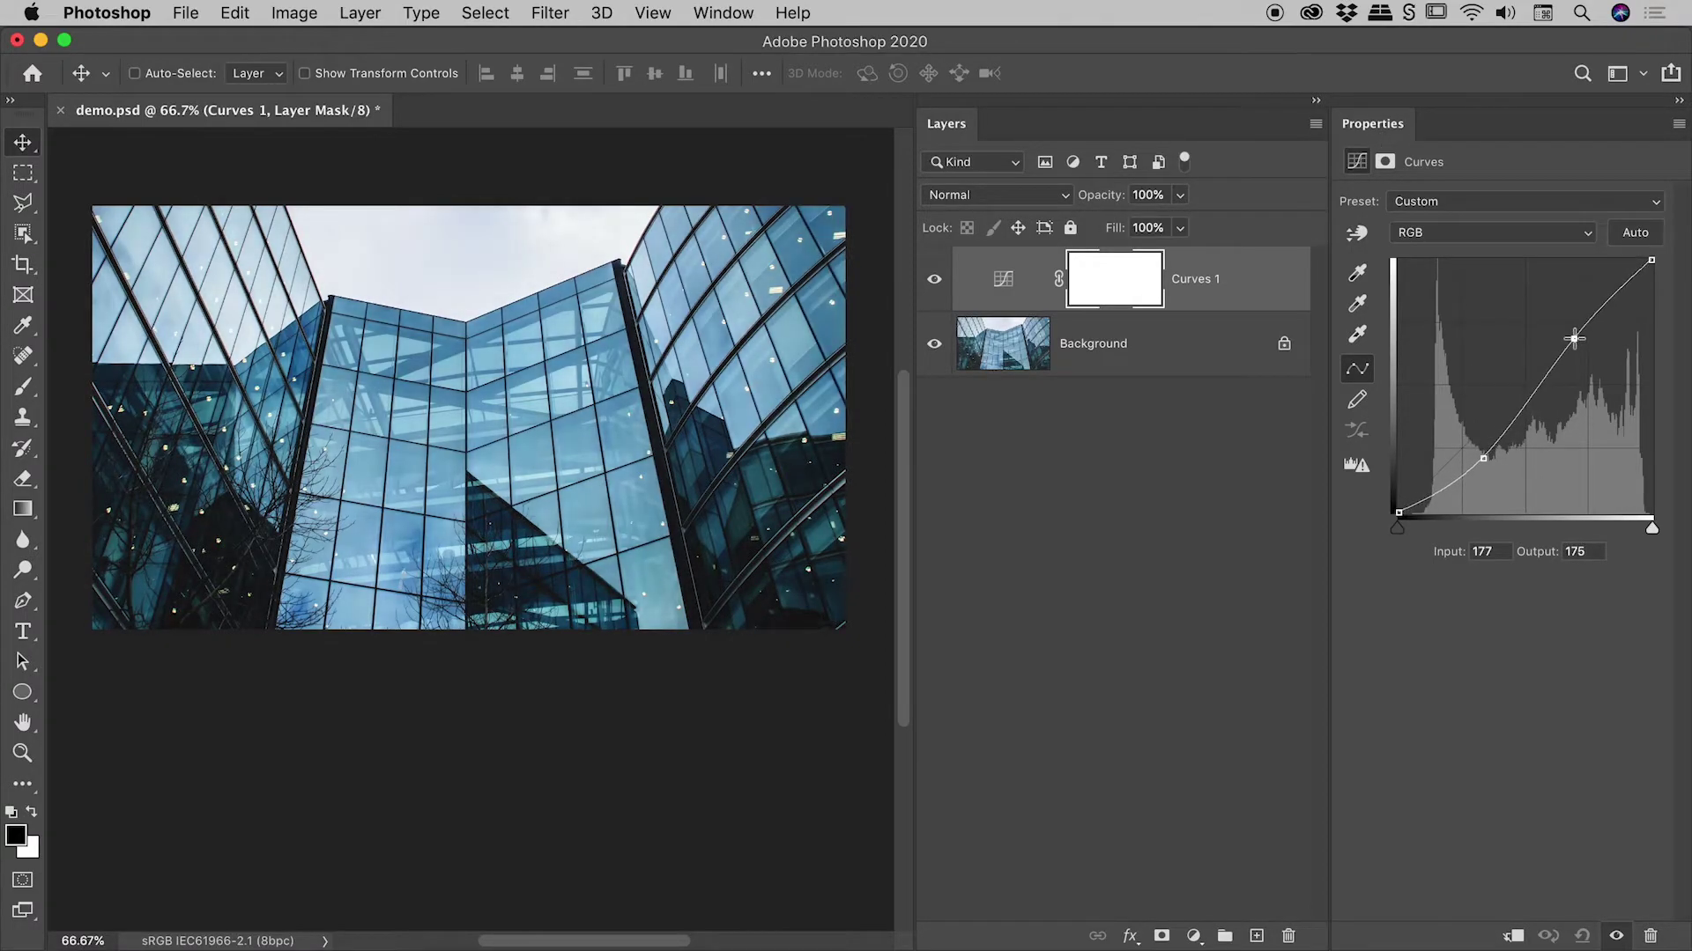
Hide and show the Curves adjustment layer to compare the image with and without it.
left_click(1119, 453)
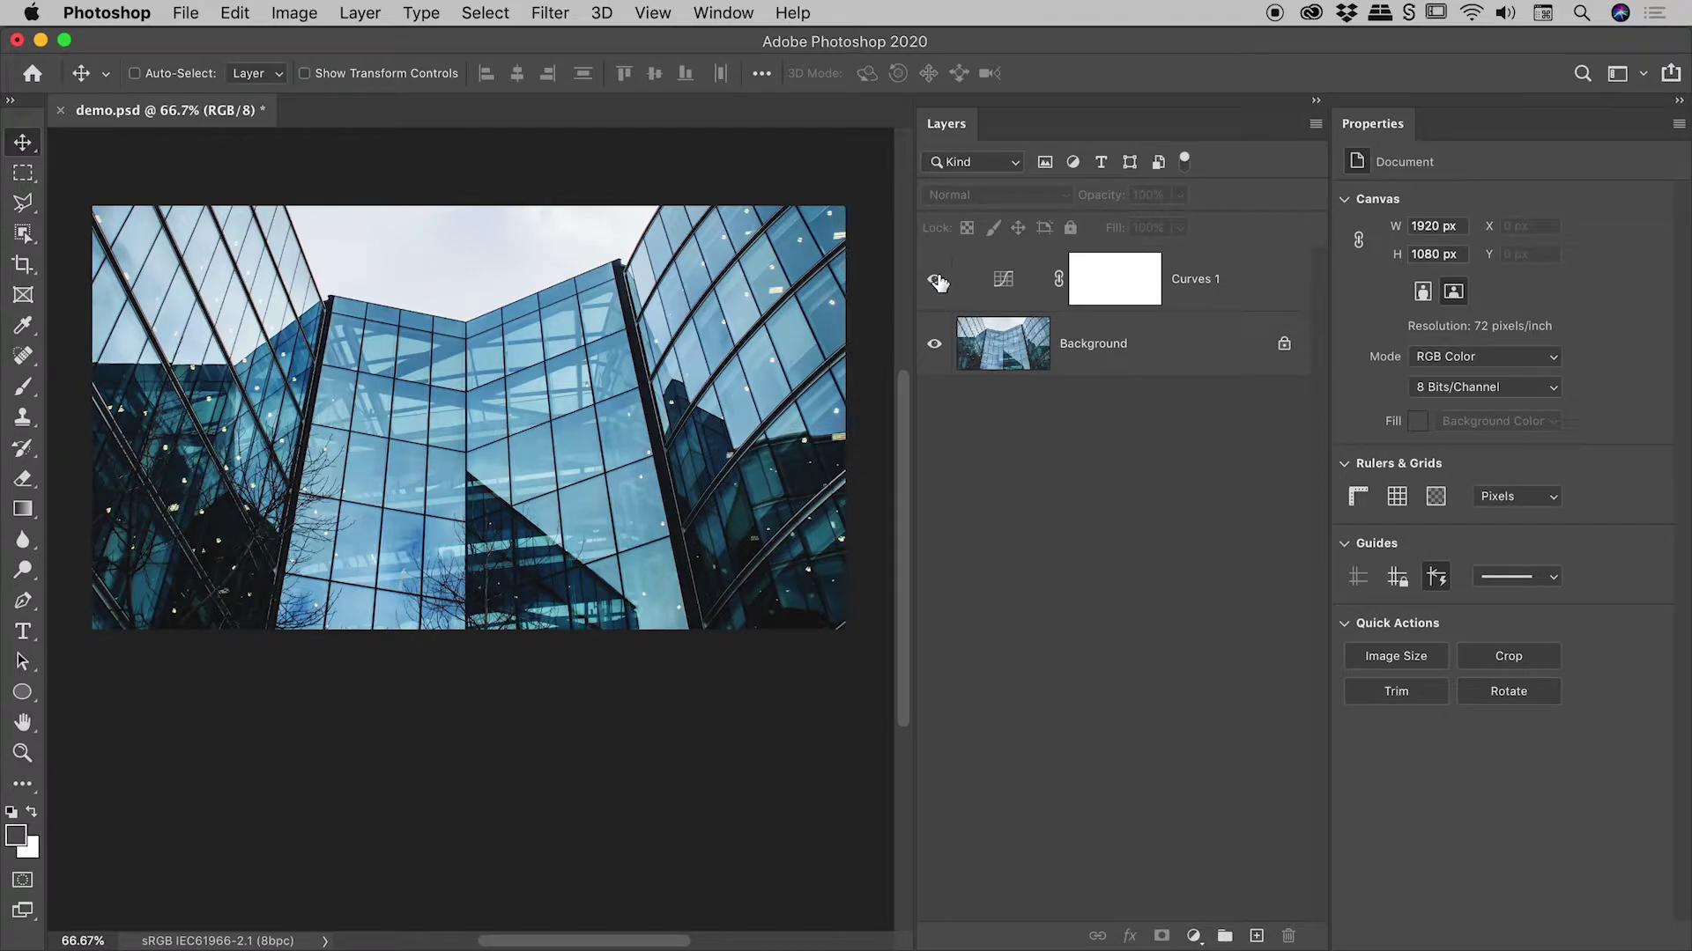
left_click(936, 280)
left_click(936, 280)
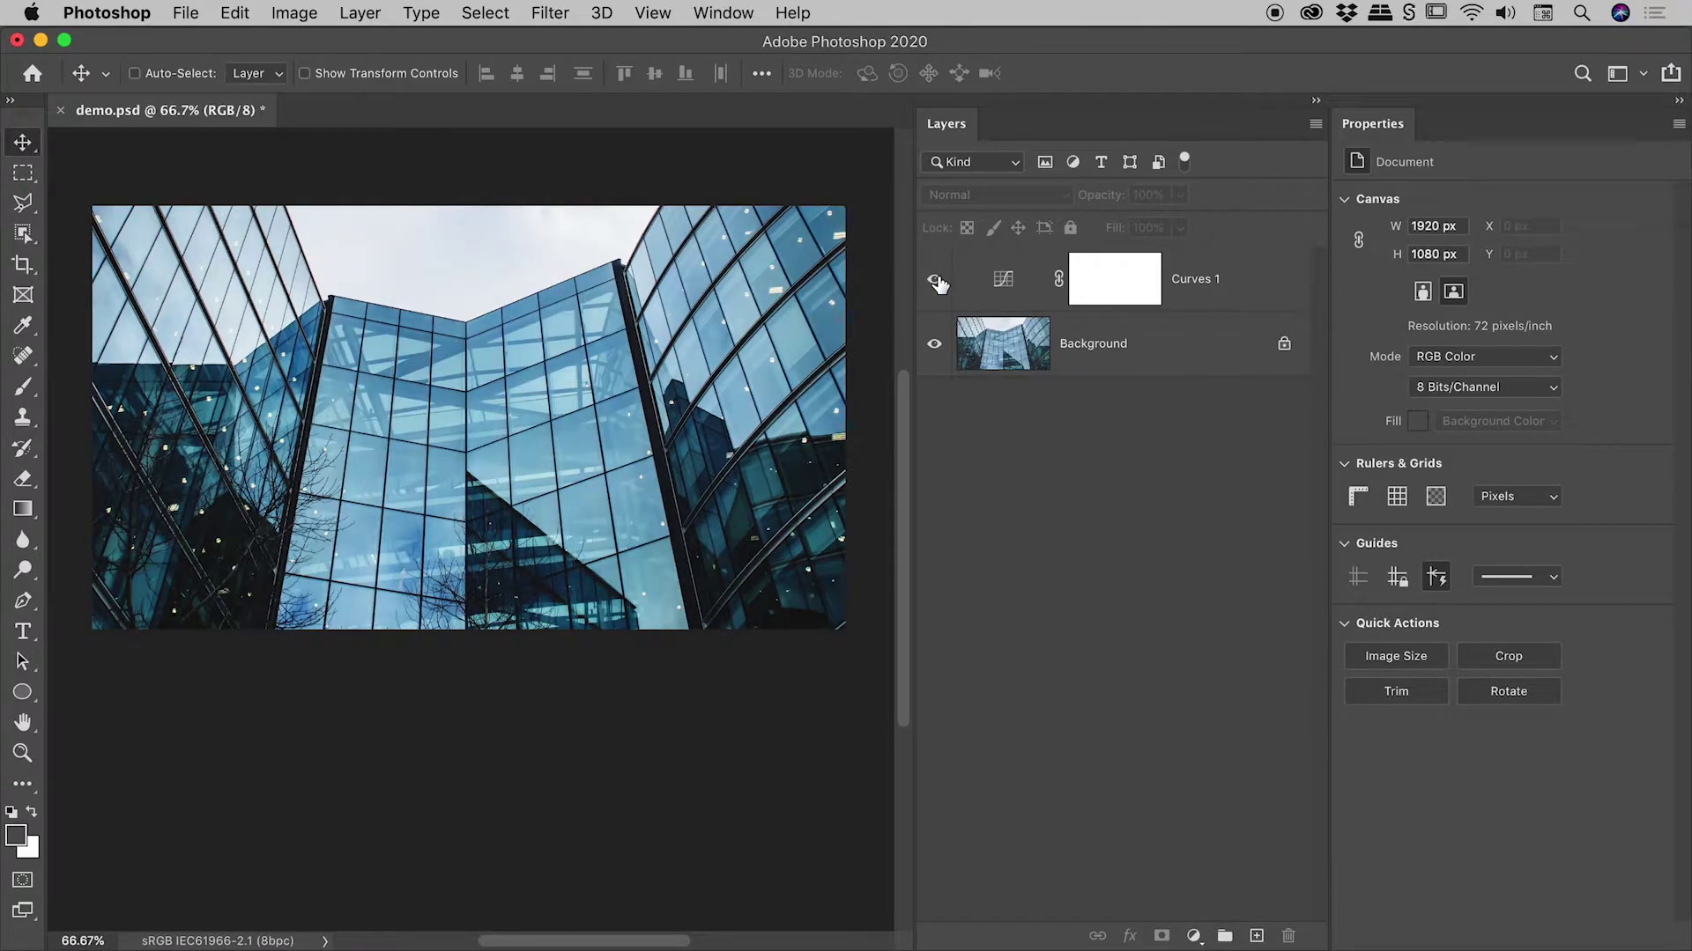
Reopen the Curves adjustment layer's settings, readjust the curve's lower point slightly, and deselect the layer.
left_click(1001, 280)
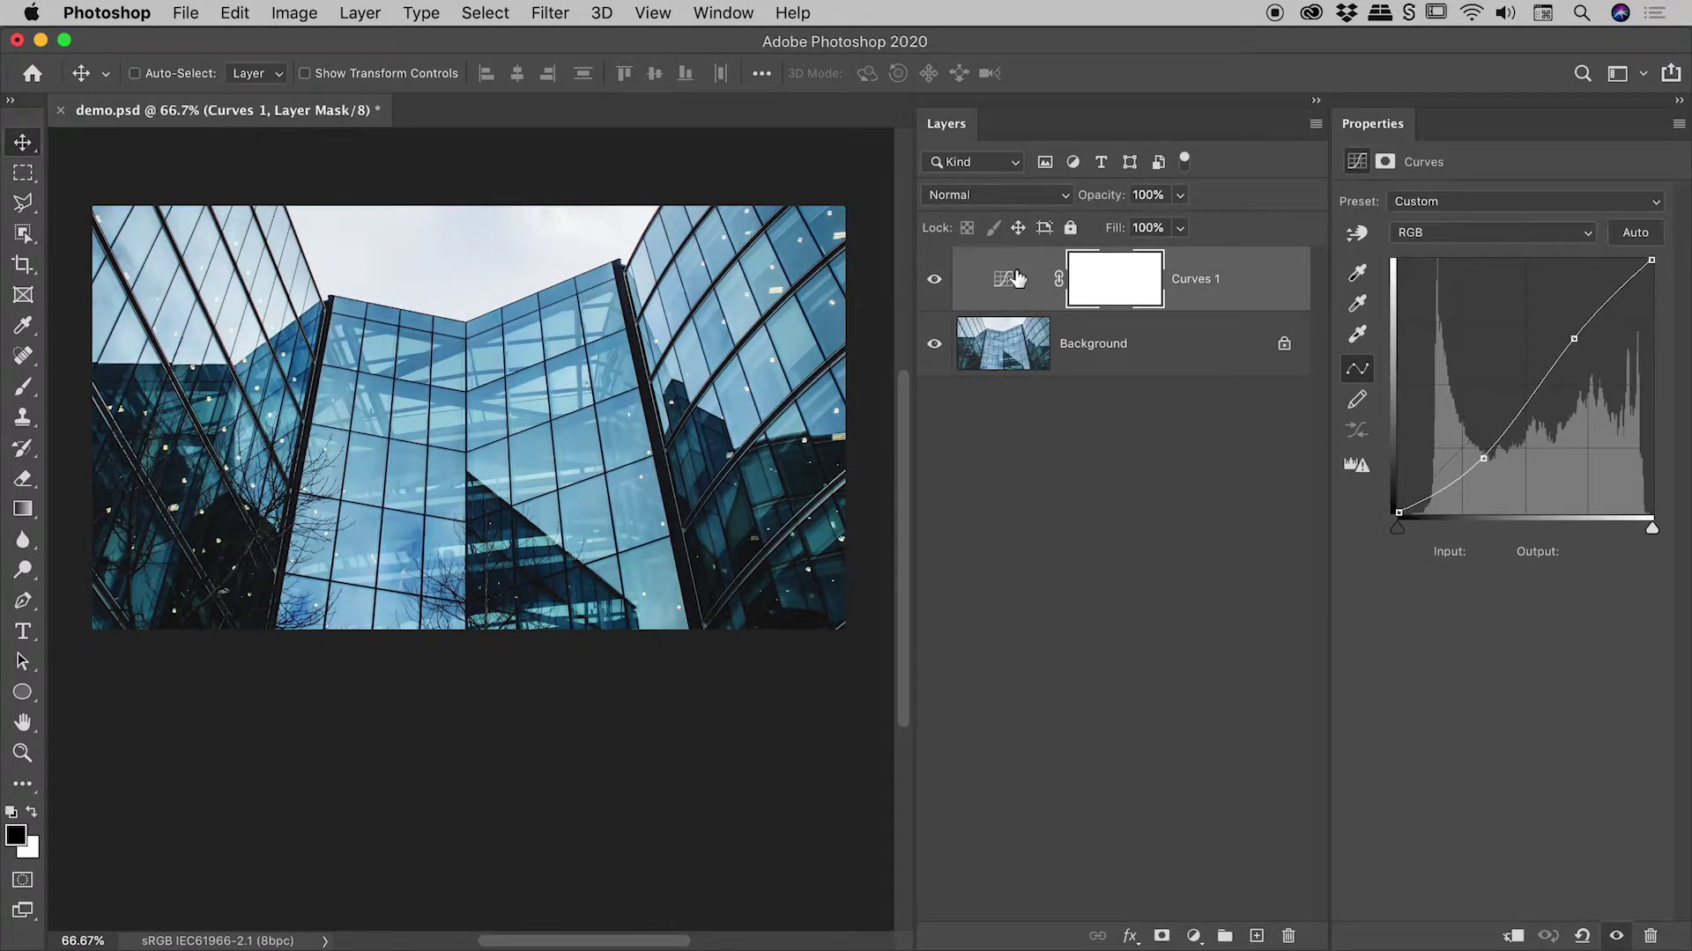
left_click_drag(1483, 457, 1479, 451)
left_click(1059, 378)
Delete the Curves adjustment layer, undo the deletion, and delete the layer again.
left_click_drag(1013, 283, 1288, 935)
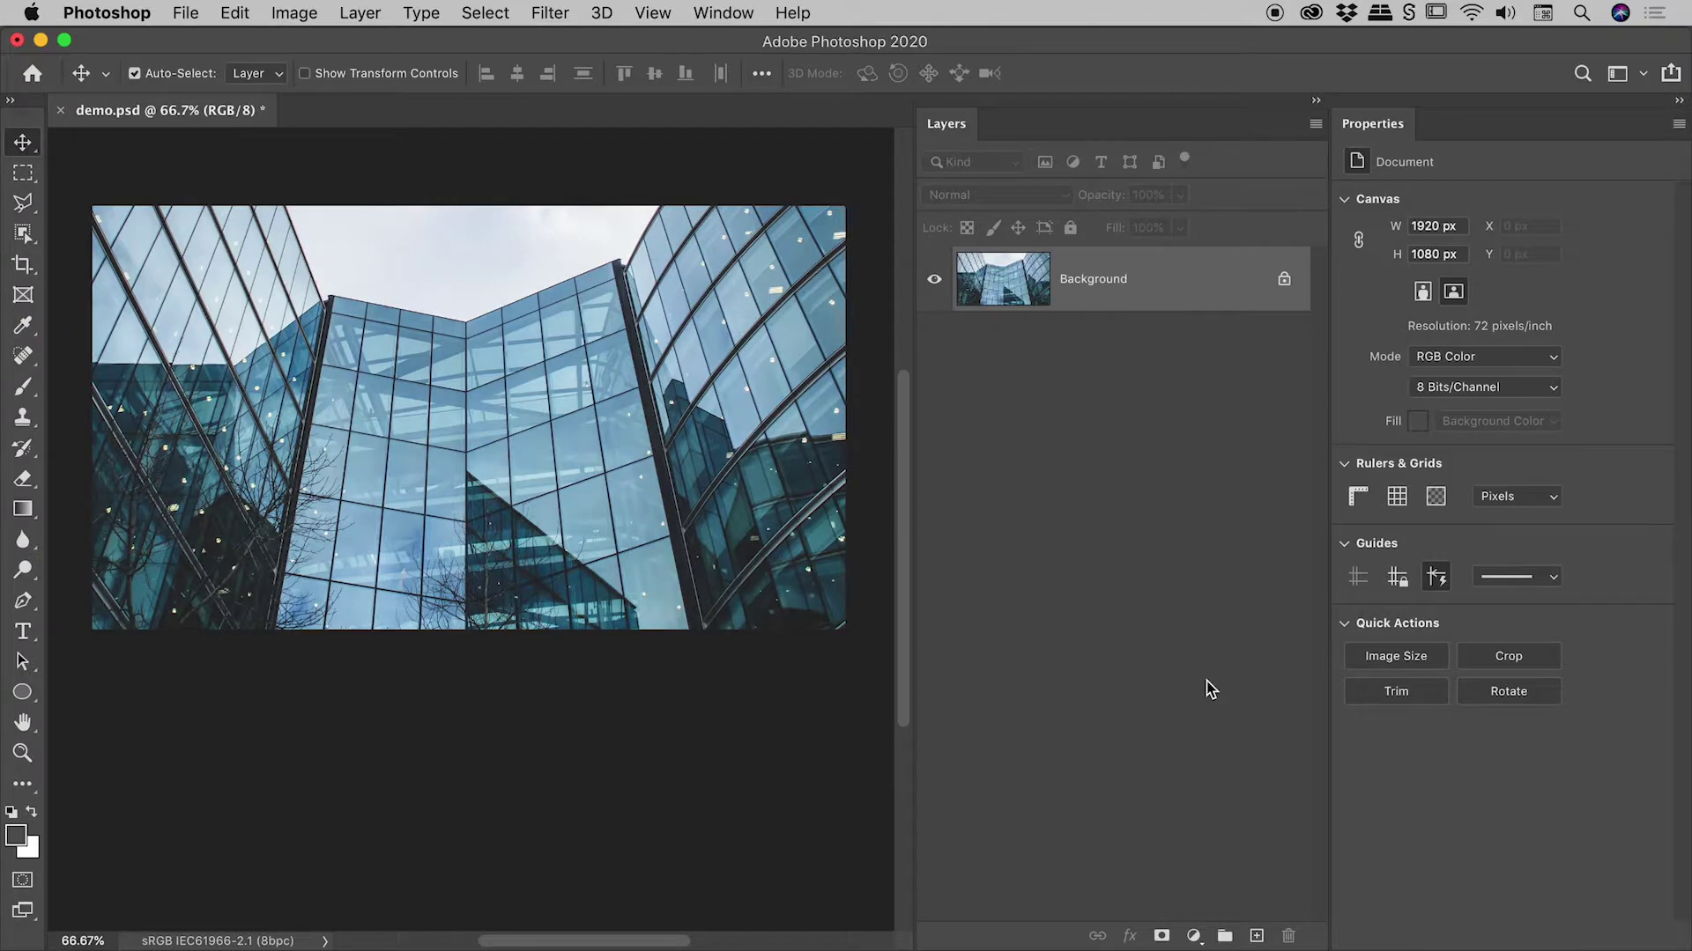
key("super+z")
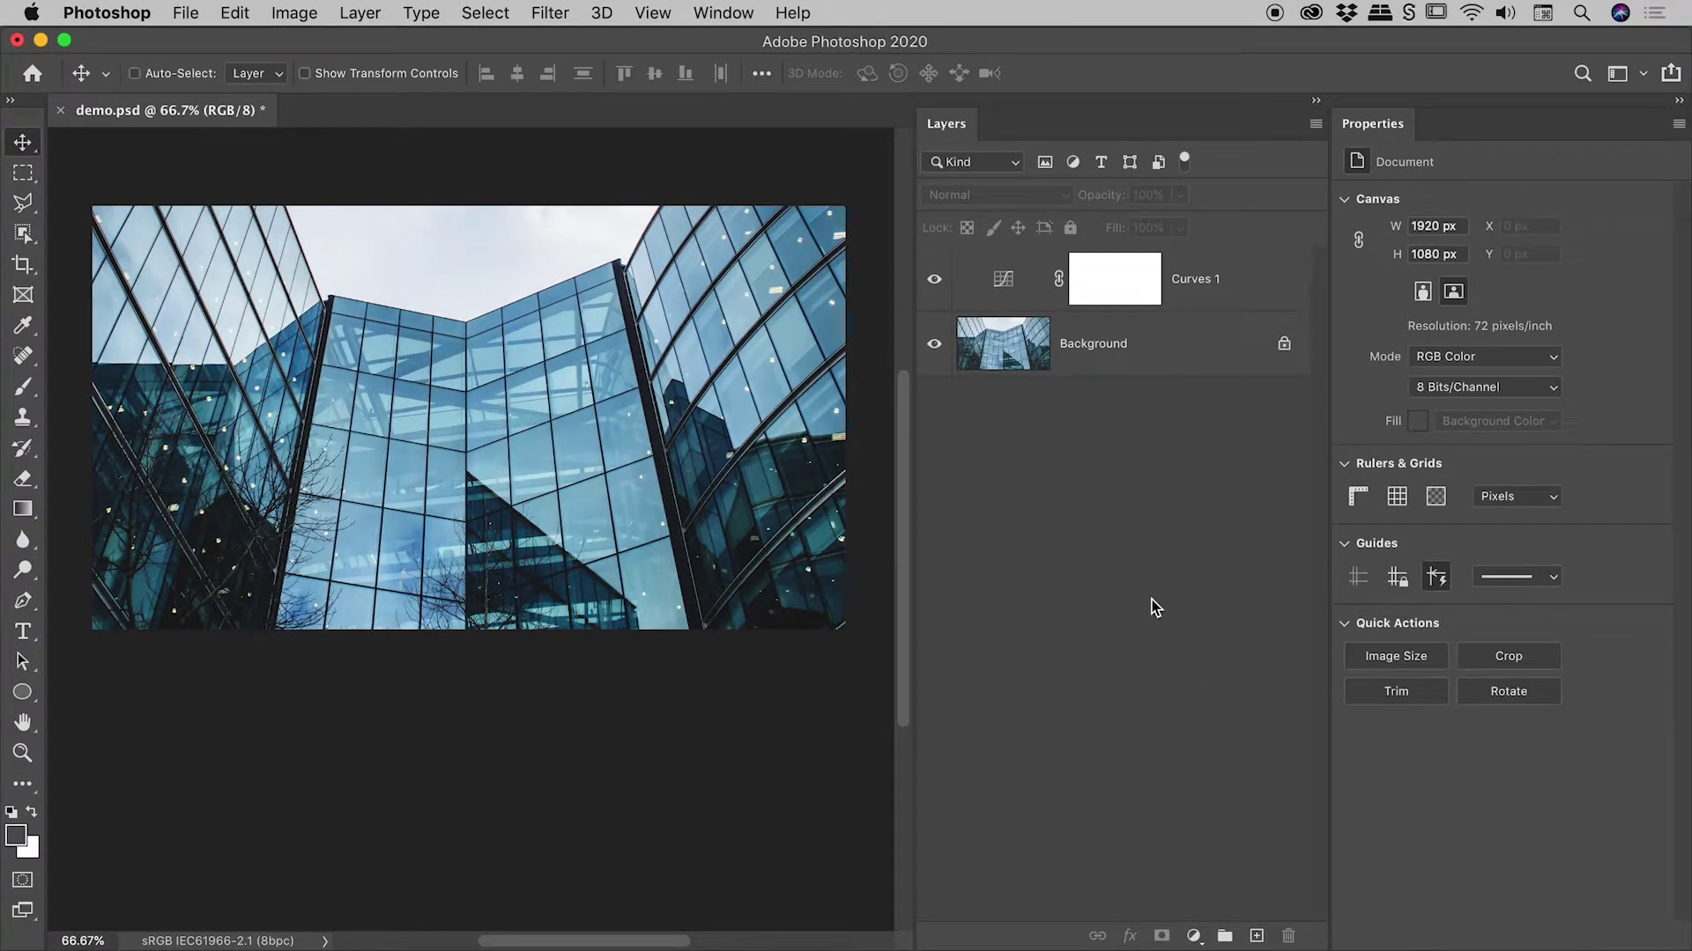
left_click(1234, 285)
key("BackSpace")
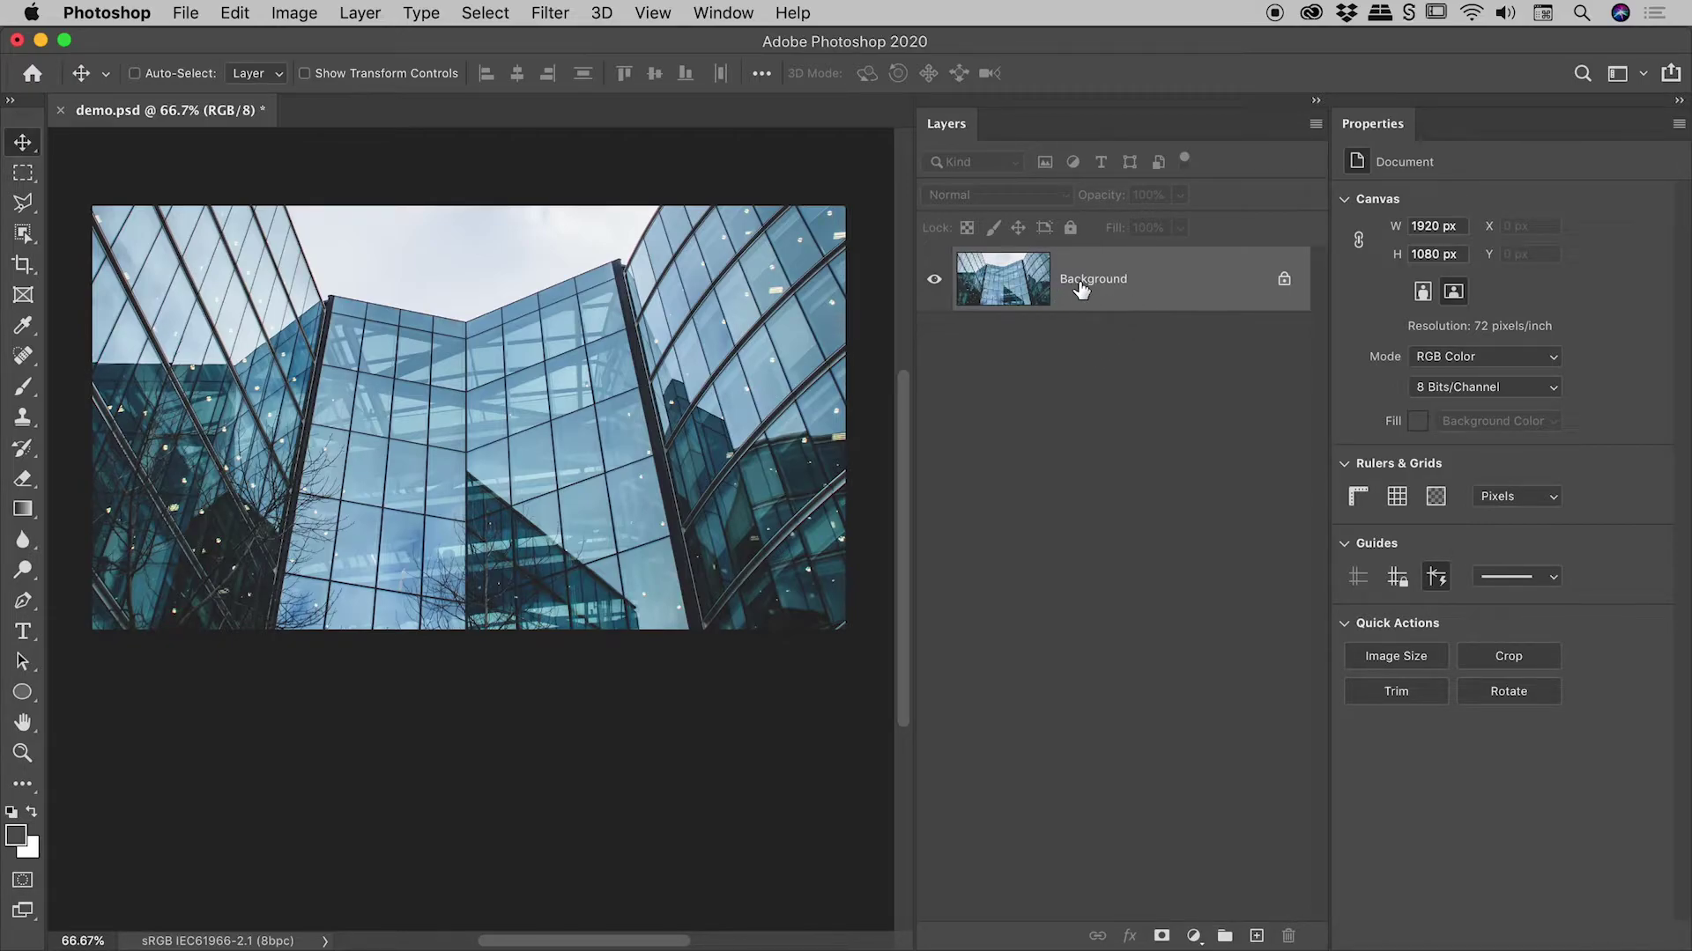
Apply Unsharp Mask directly to the Background layer with amount 50%, radius 1.0 pixels and threshold 0 levels.
left_click(553, 13)
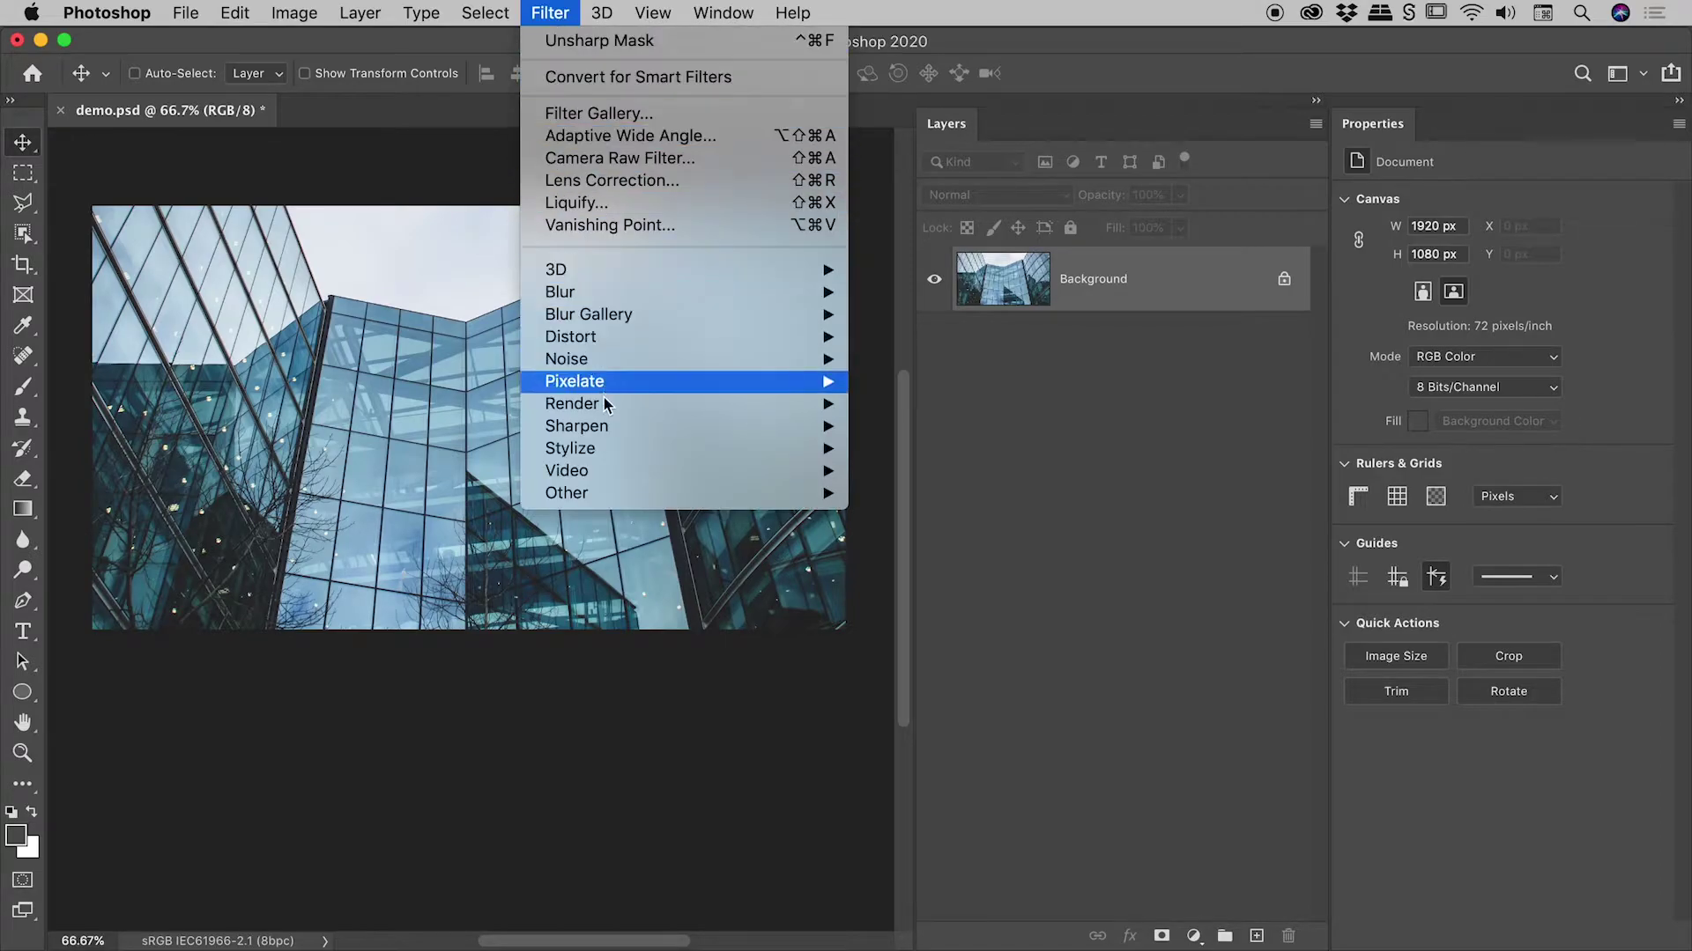
mouse_move(577, 426)
left_click(1003, 542)
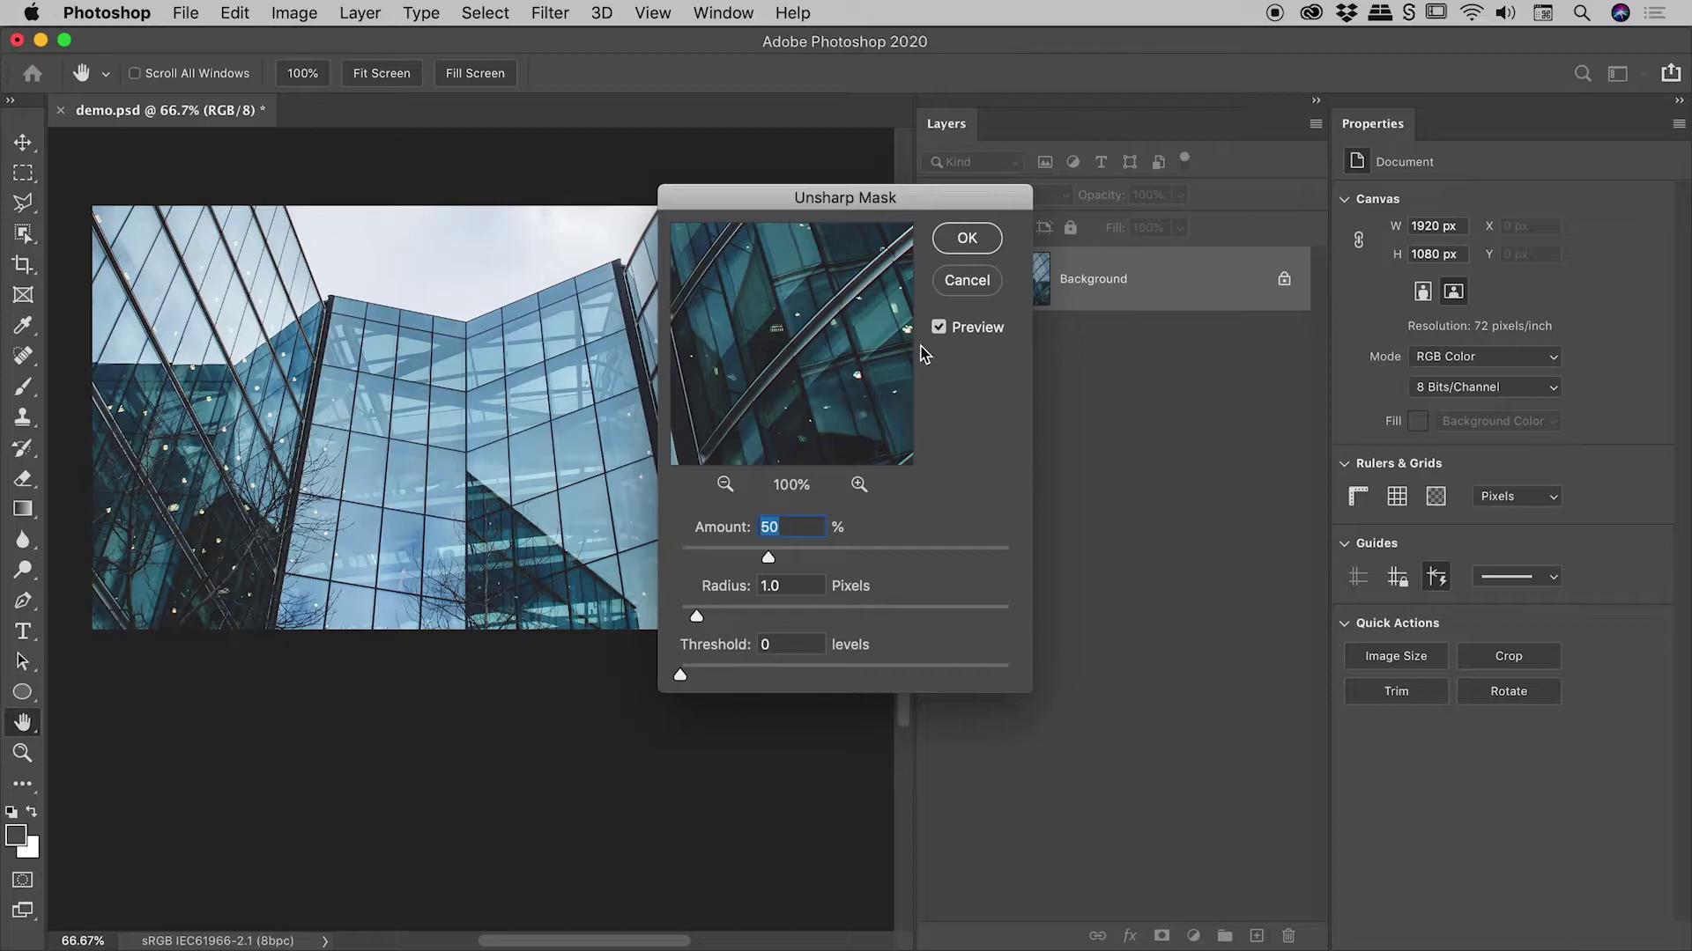
left_click(969, 240)
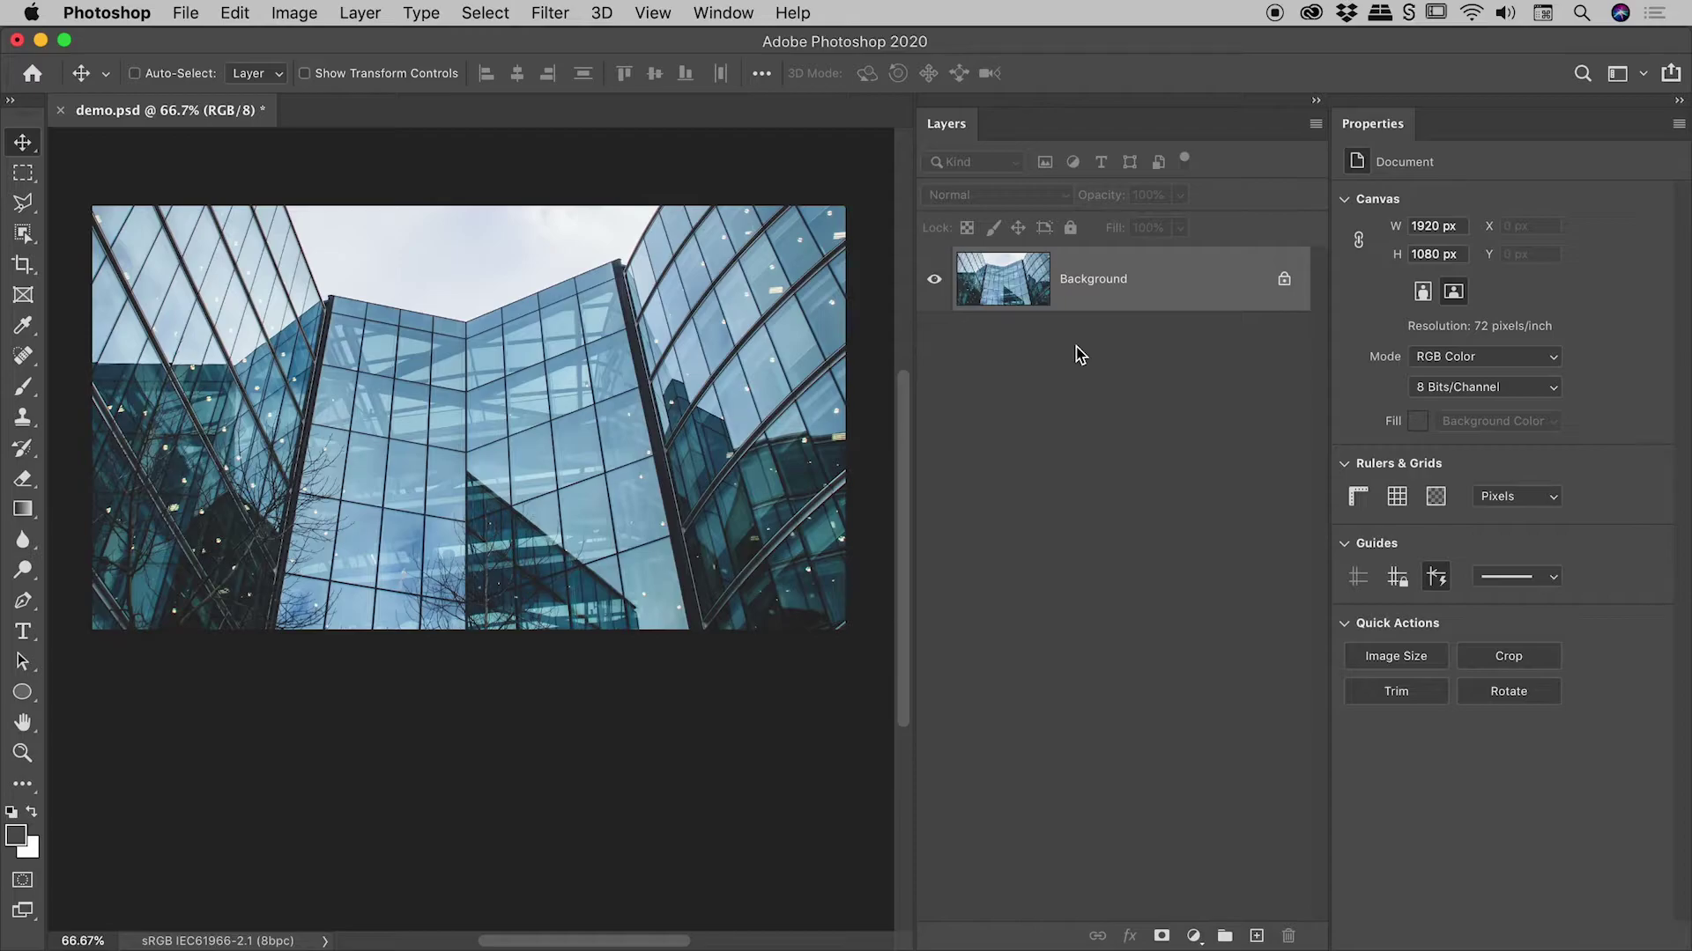
Convert the Background layer for smart filters, turning it into a smart object.
right_click(1170, 291)
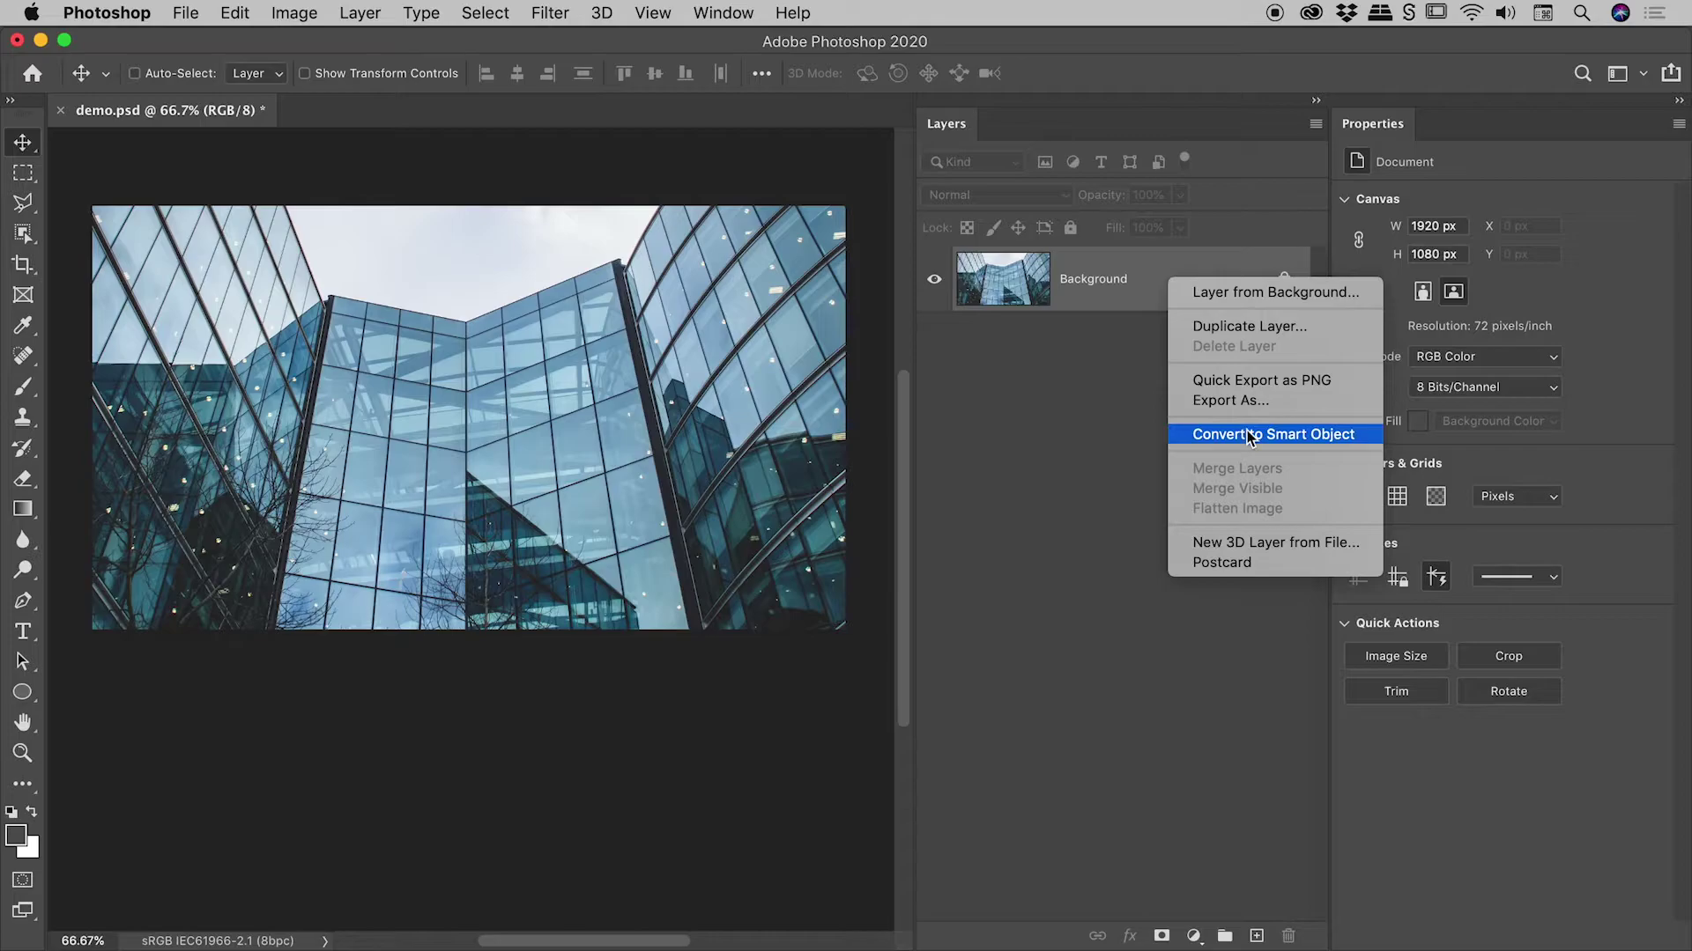
left_click(1049, 402)
left_click(564, 15)
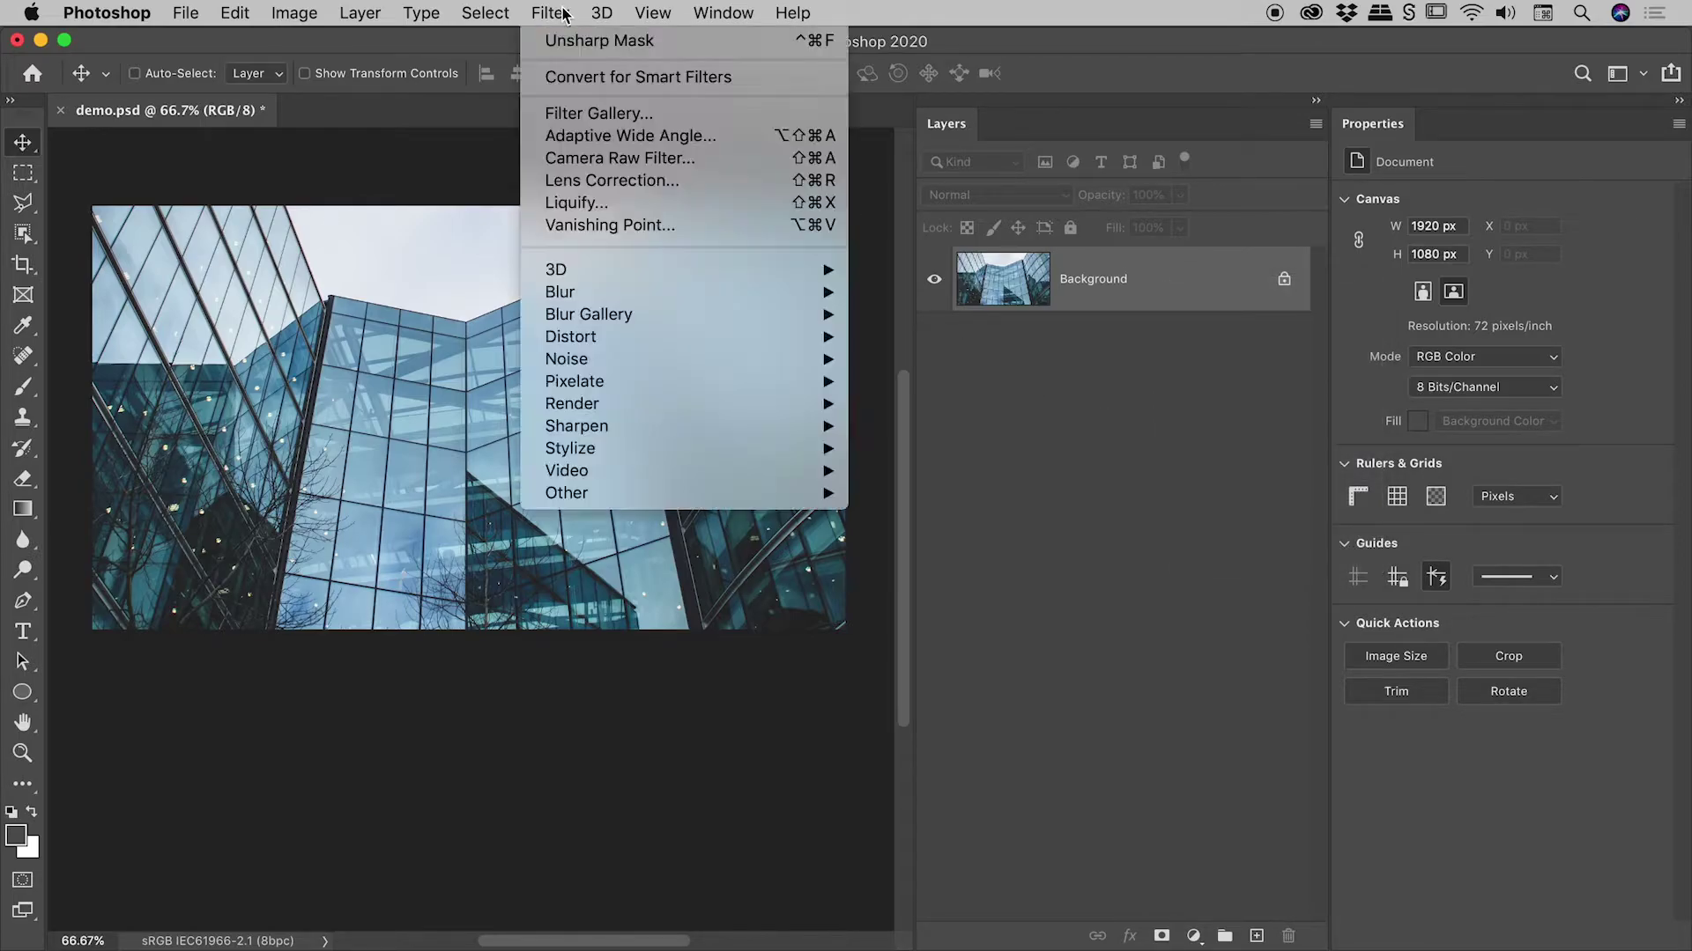
left_click(685, 88)
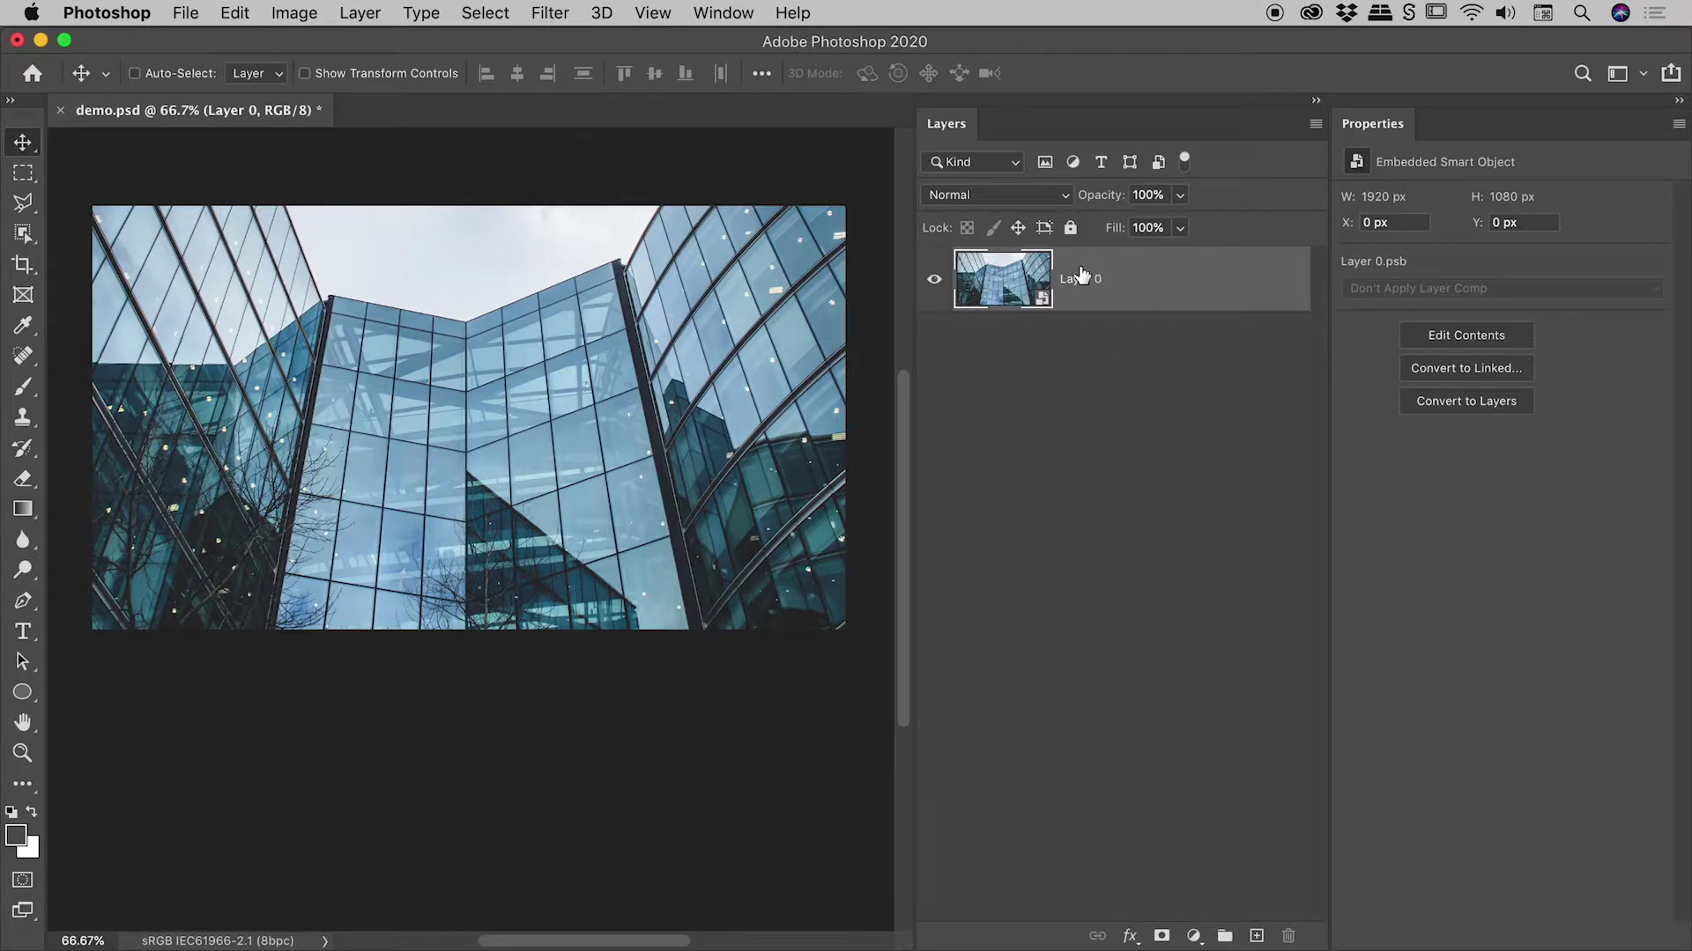
Apply Unsharp Mask to the smart object as a smart filter with amount 50%, radius 1.0 pixels and threshold 0 levels.
left_click(558, 15)
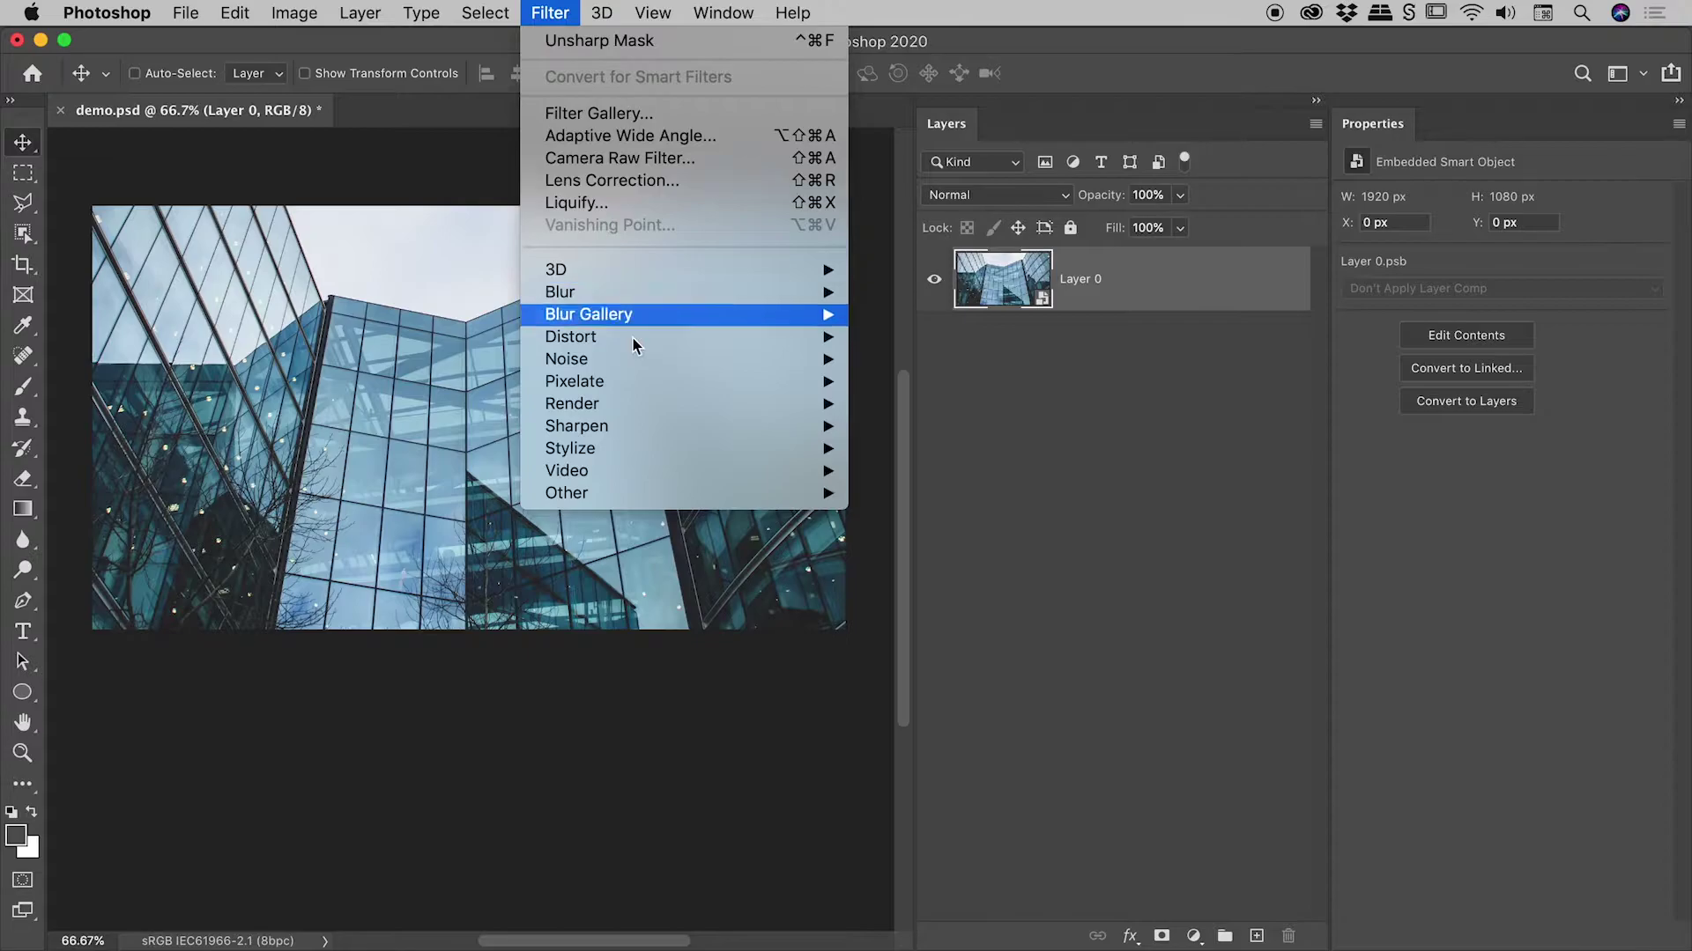
mouse_move(633, 428)
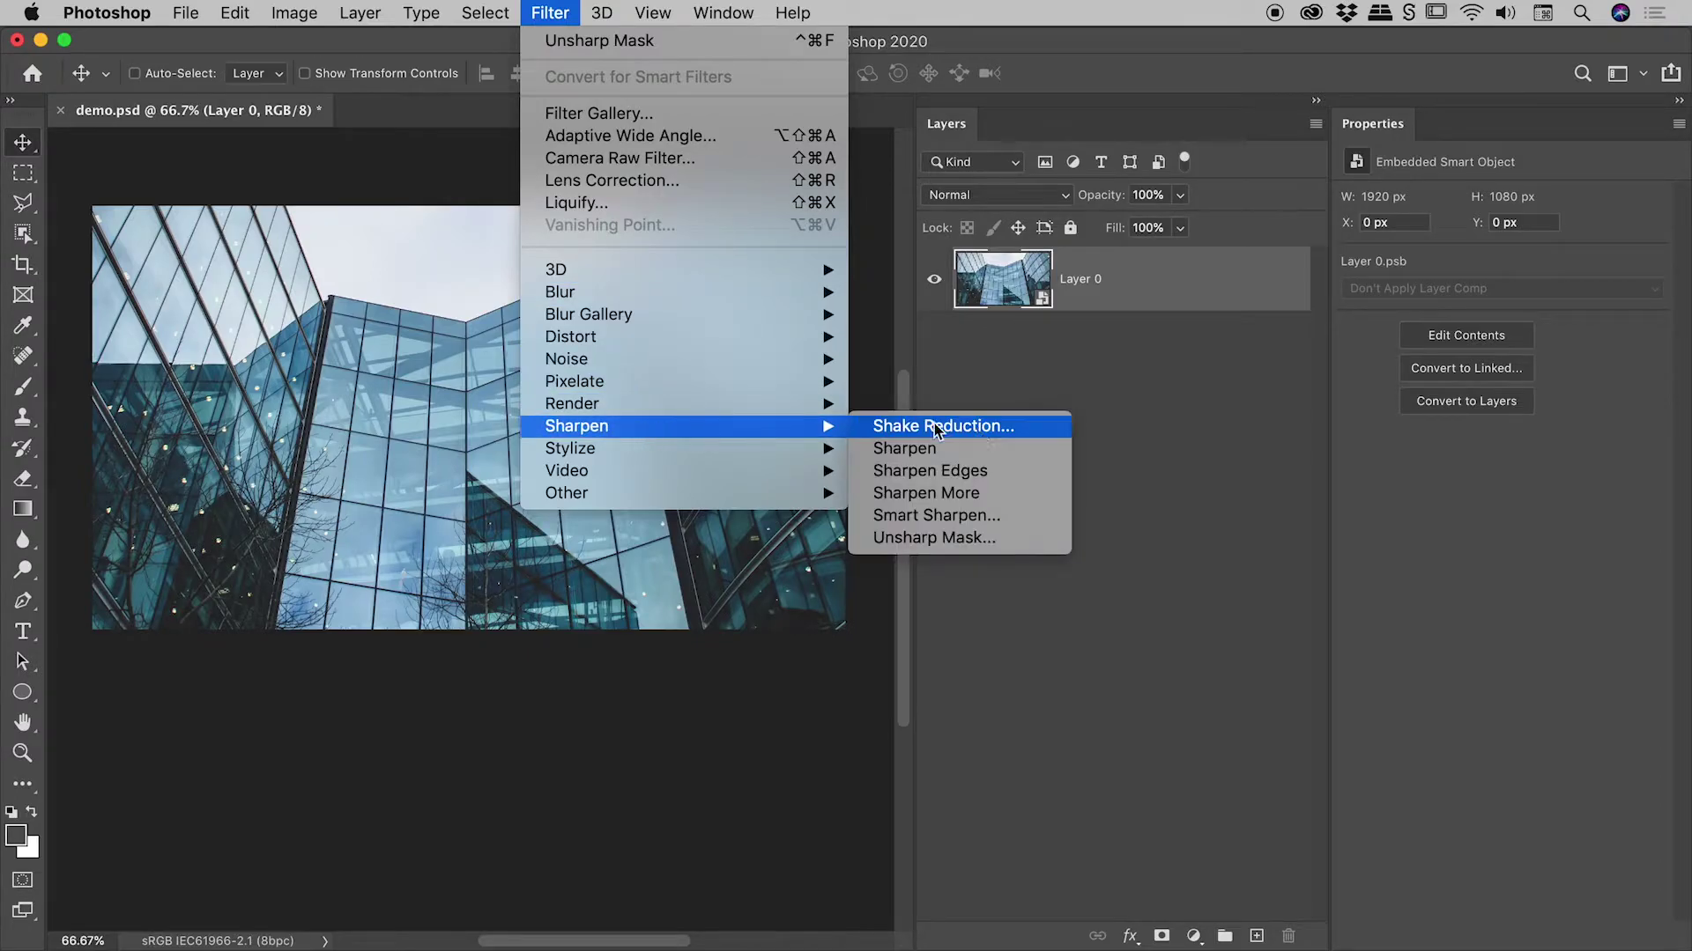
left_click(989, 539)
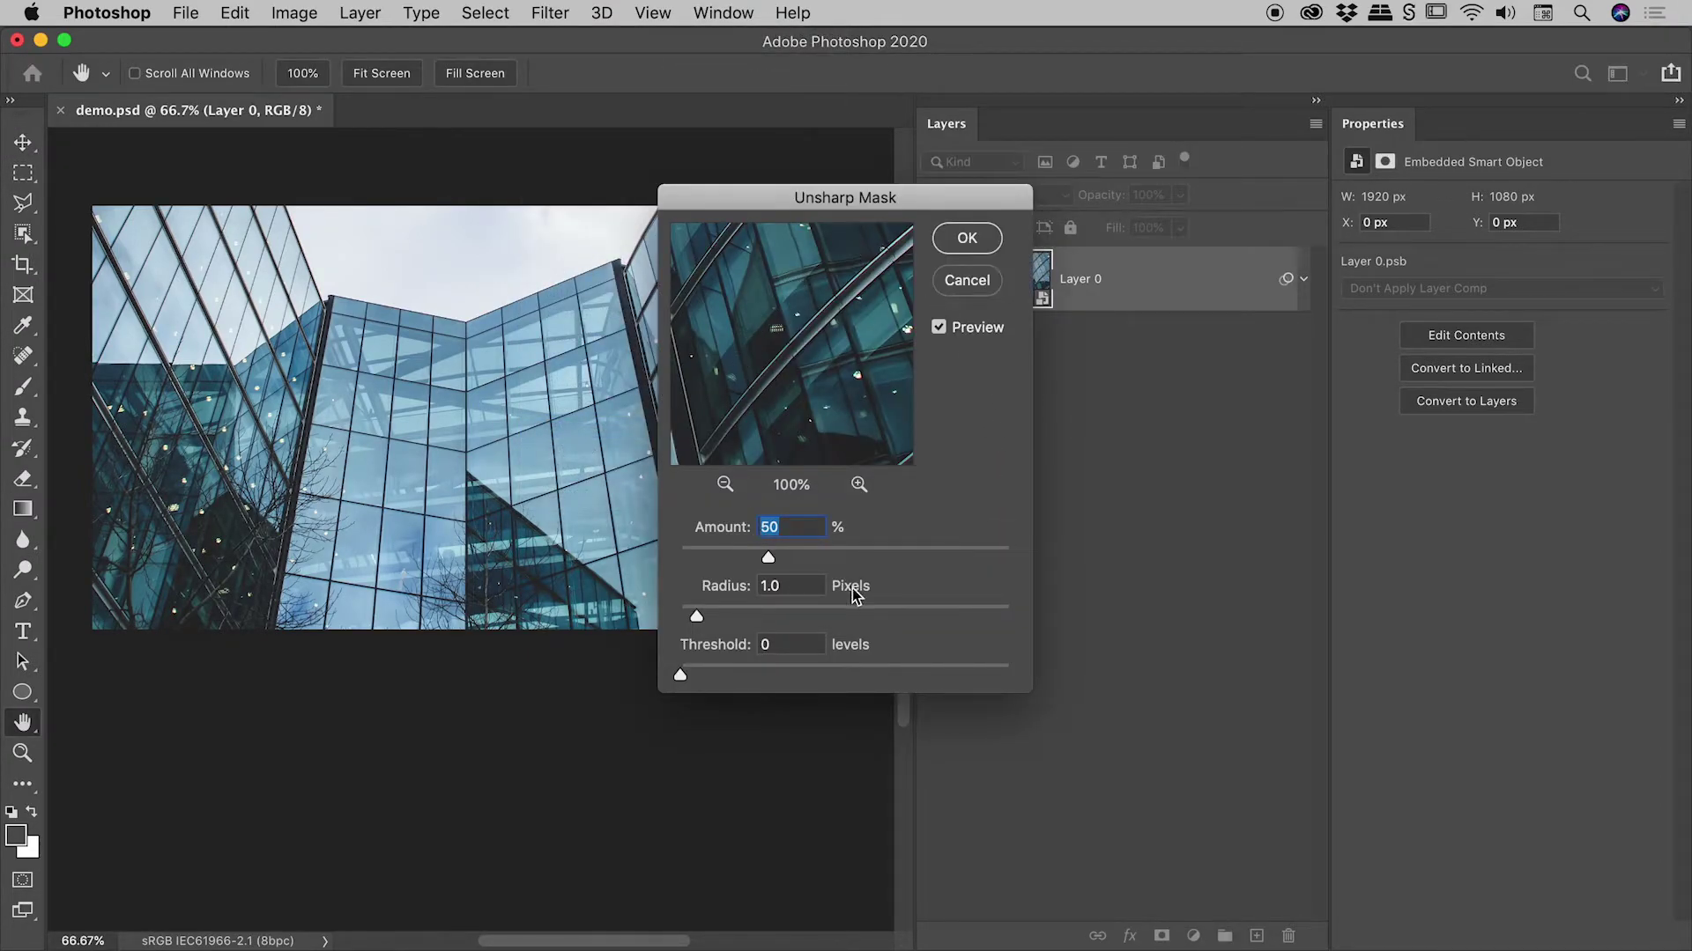
left_click(967, 238)
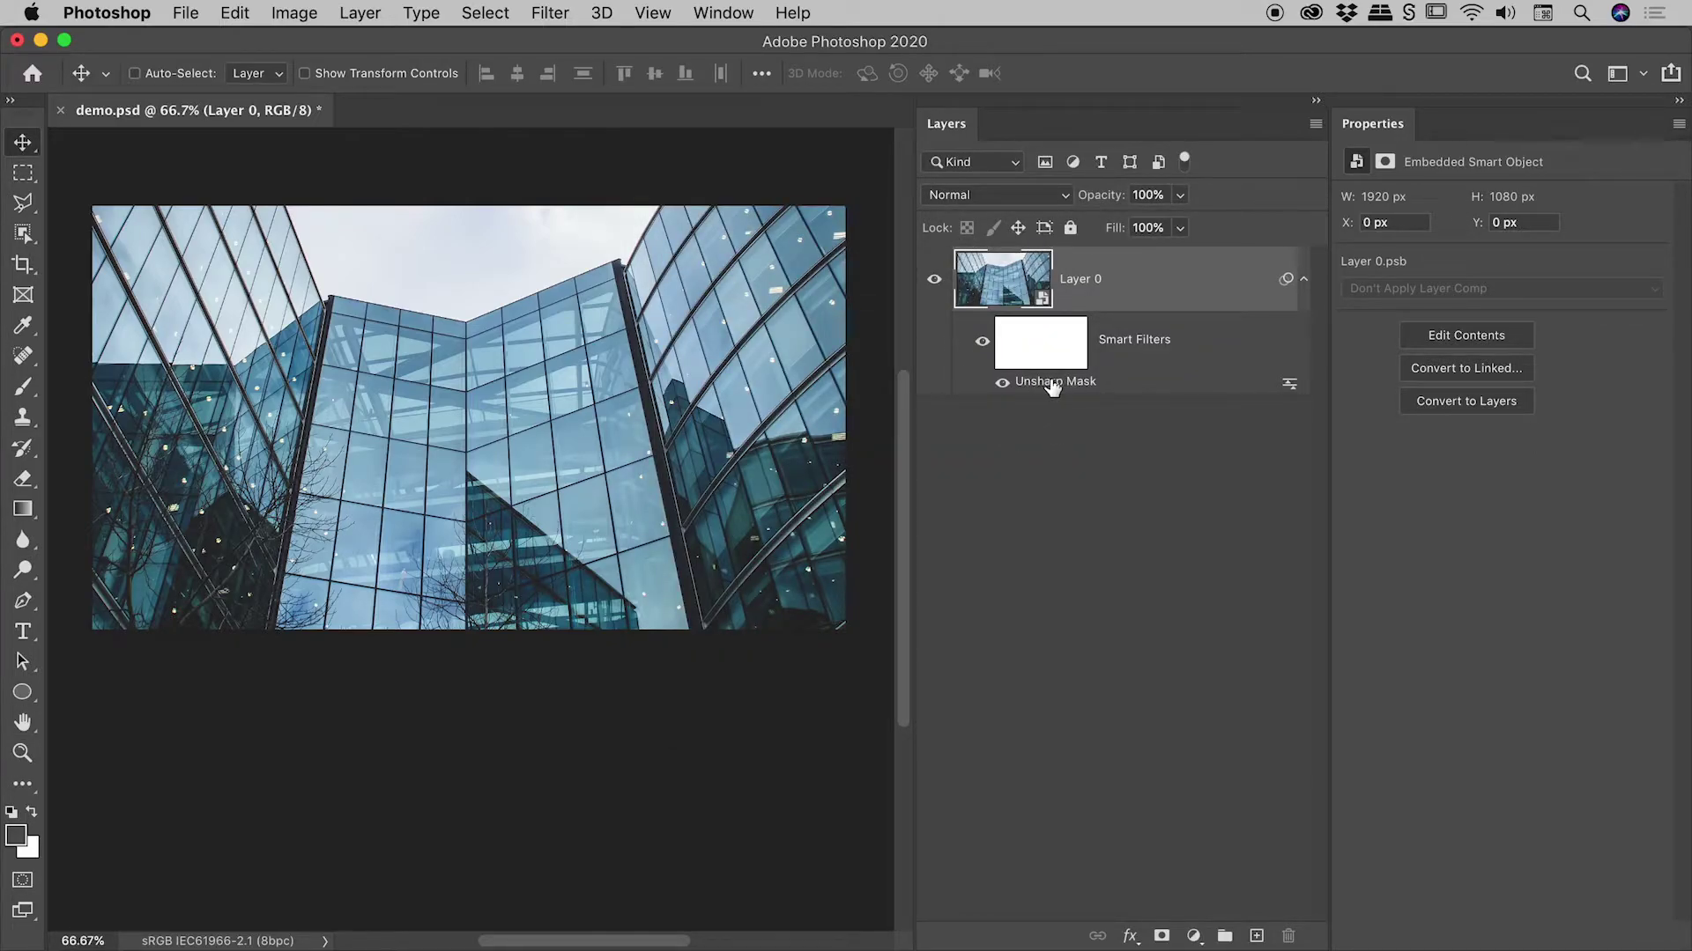
Toggle the Unsharp Mask smart filter's visibility and reopen its settings to review them, accepting them as they are.
left_click(1003, 383)
double_click(1044, 388)
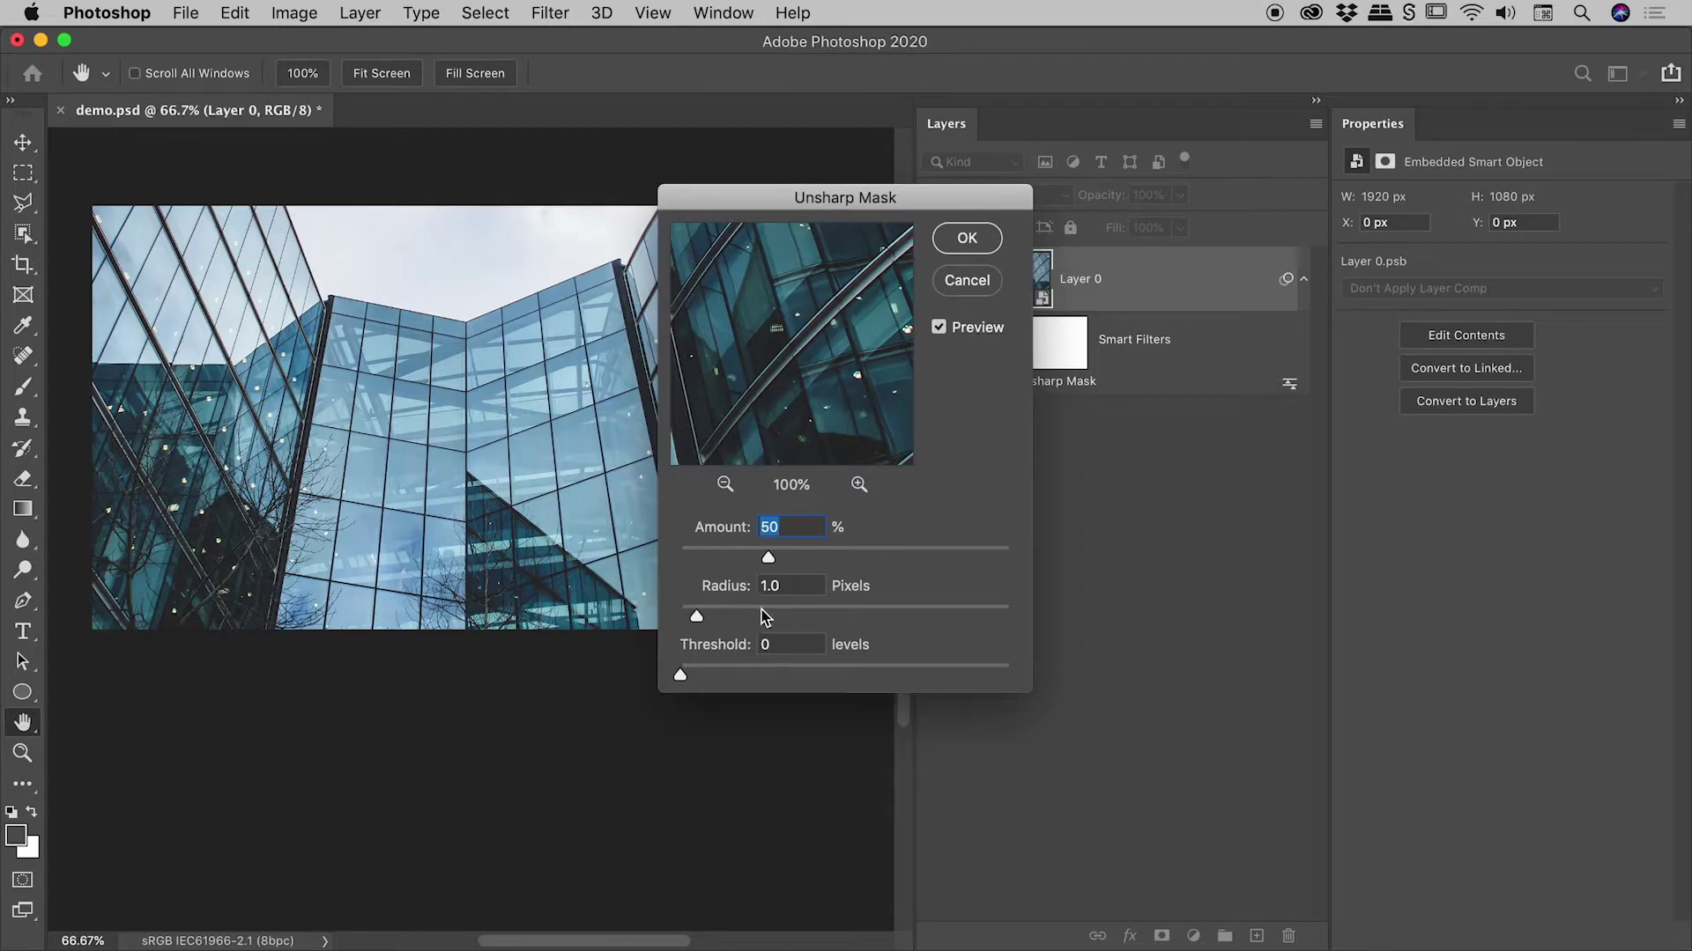
left_click(978, 238)
Delete the Unsharp Mask smart filter and undo the deletion.
left_click_drag(1049, 393, 1287, 933)
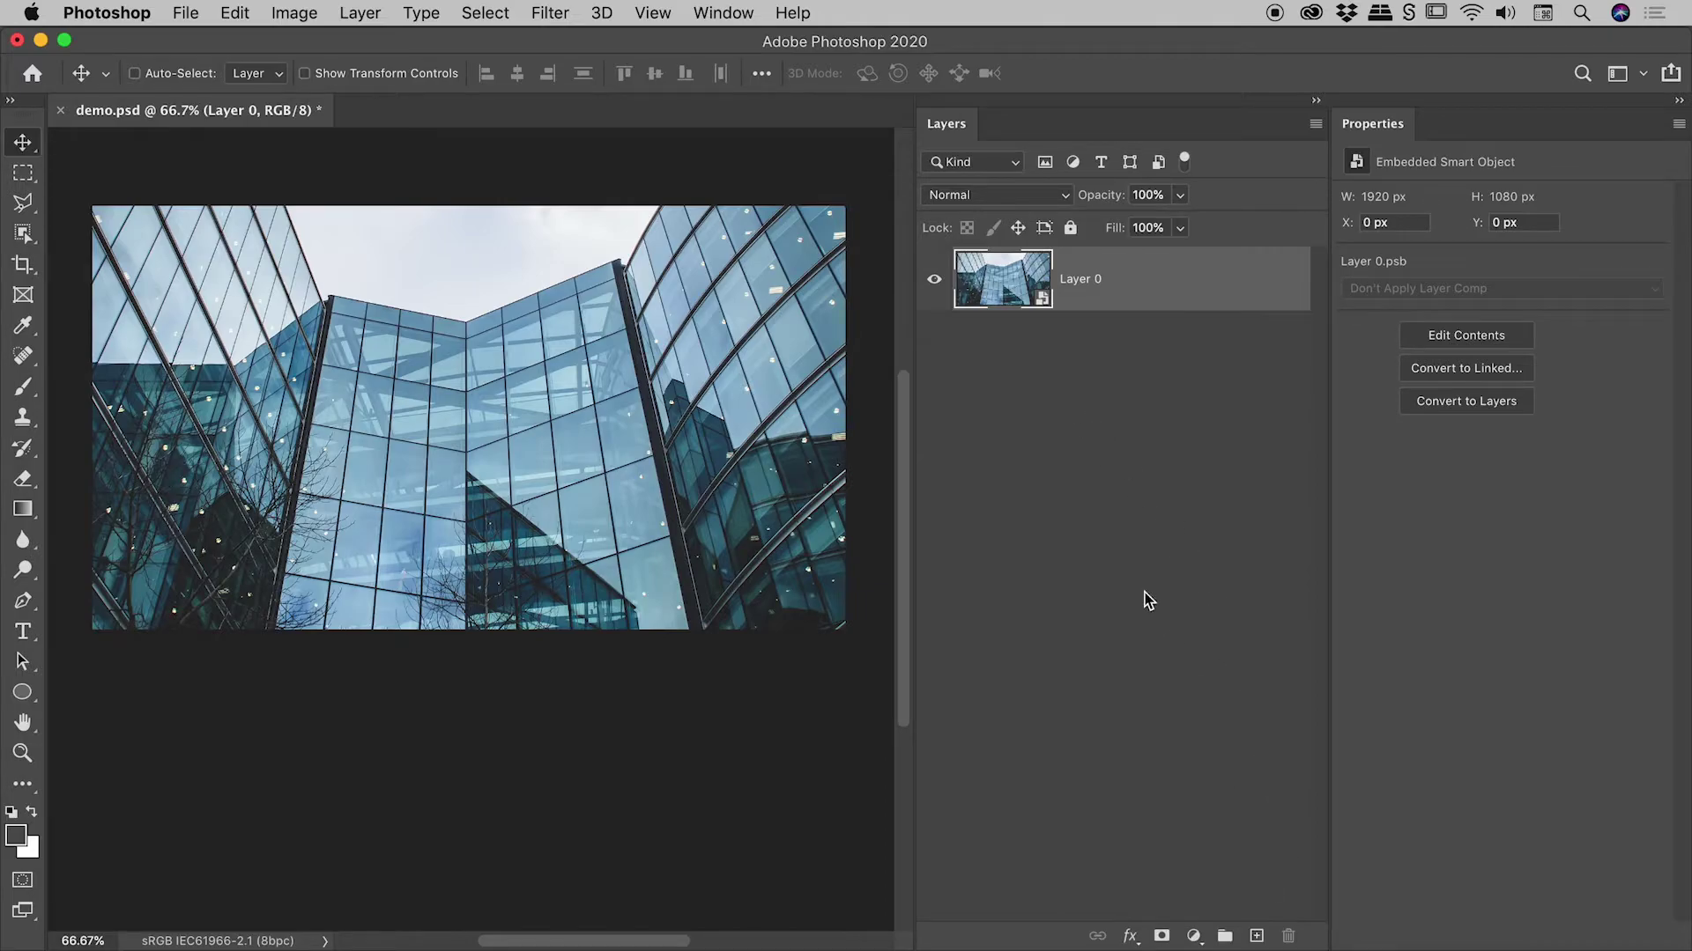
key("super+z")
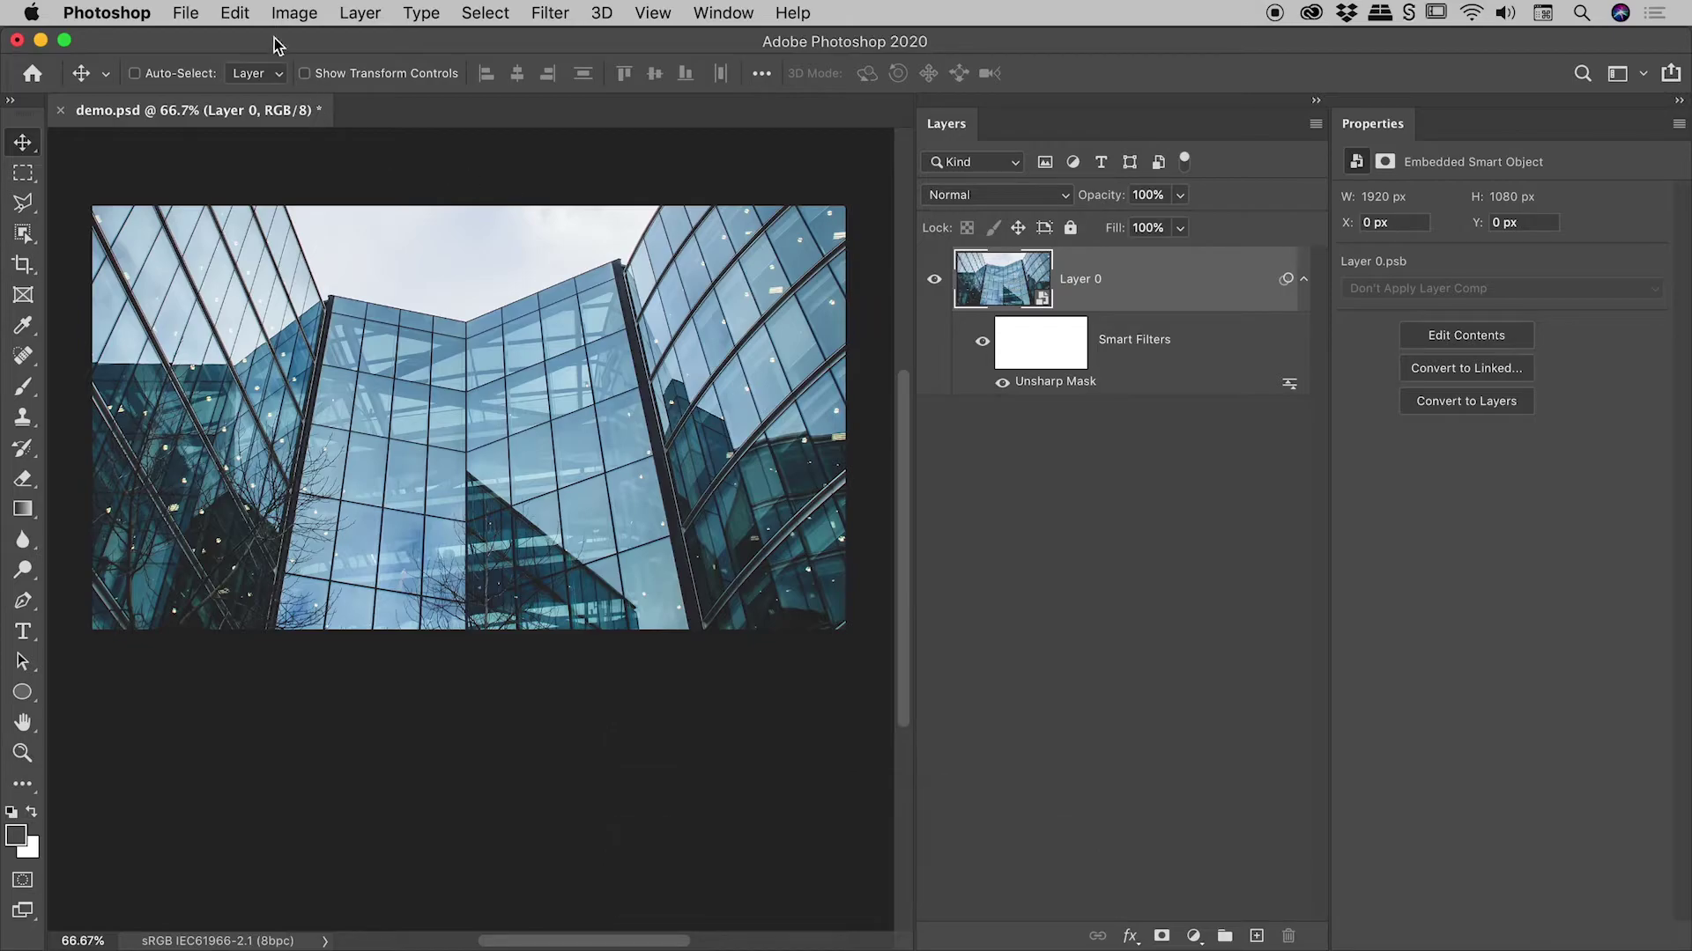
Apply a Curves adjustment to the smart object with an S-shaped RGB curve, lowering the shadows and raising the highlights.
left_click(295, 13)
mouse_move(318, 79)
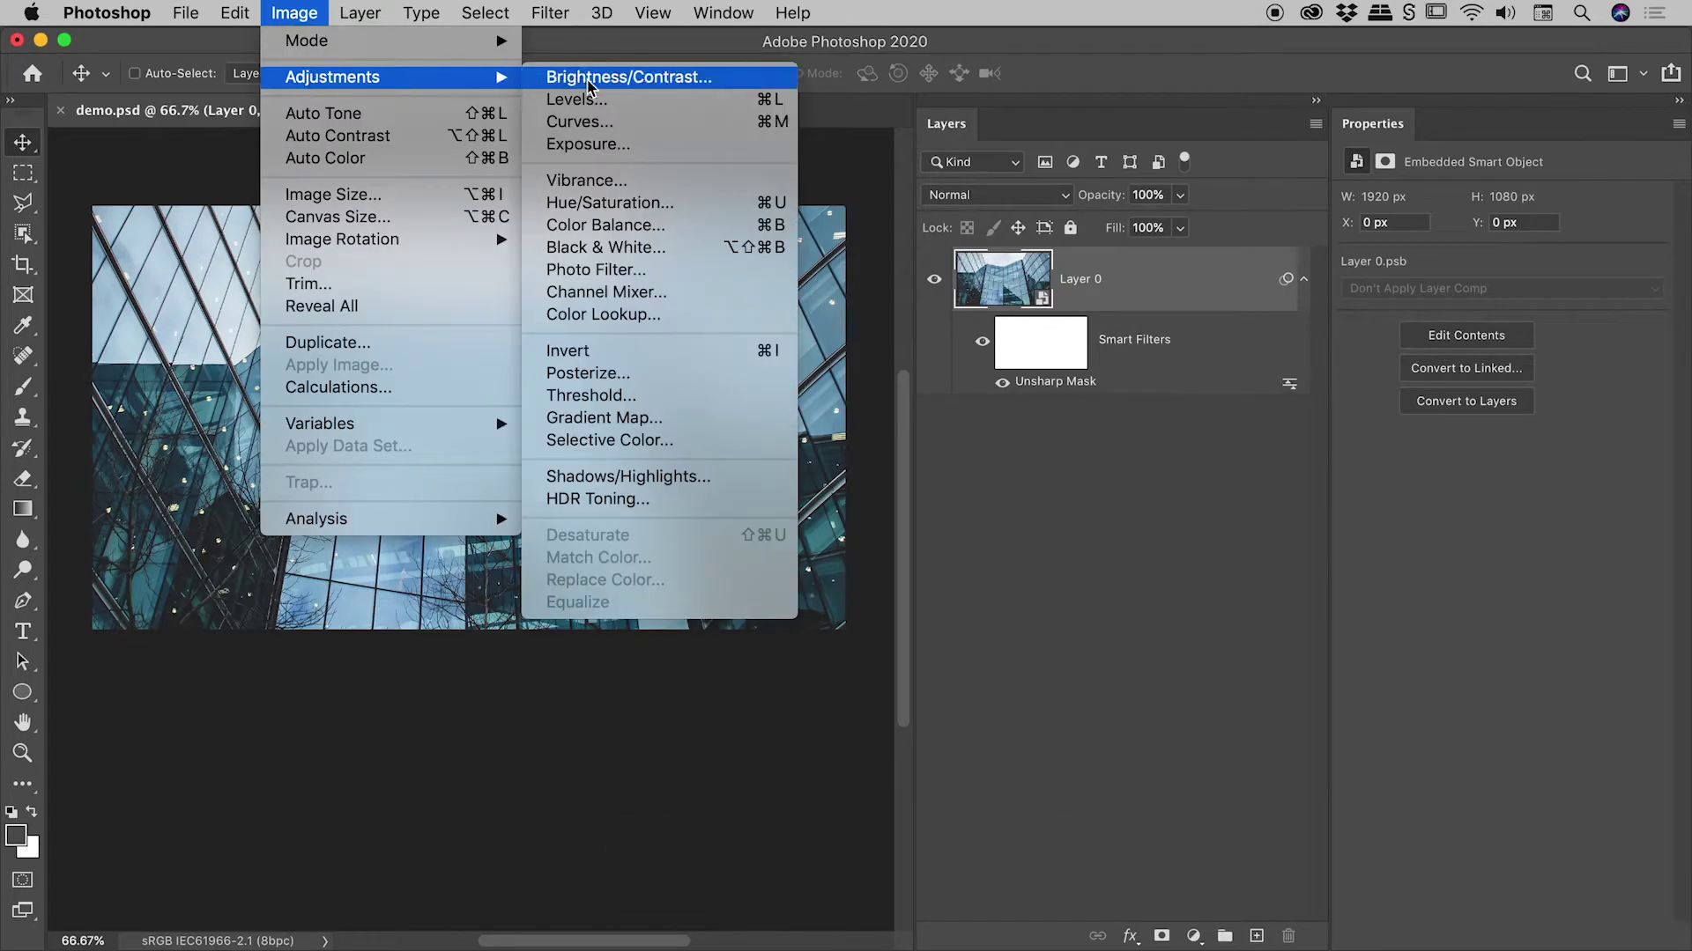
left_click(614, 124)
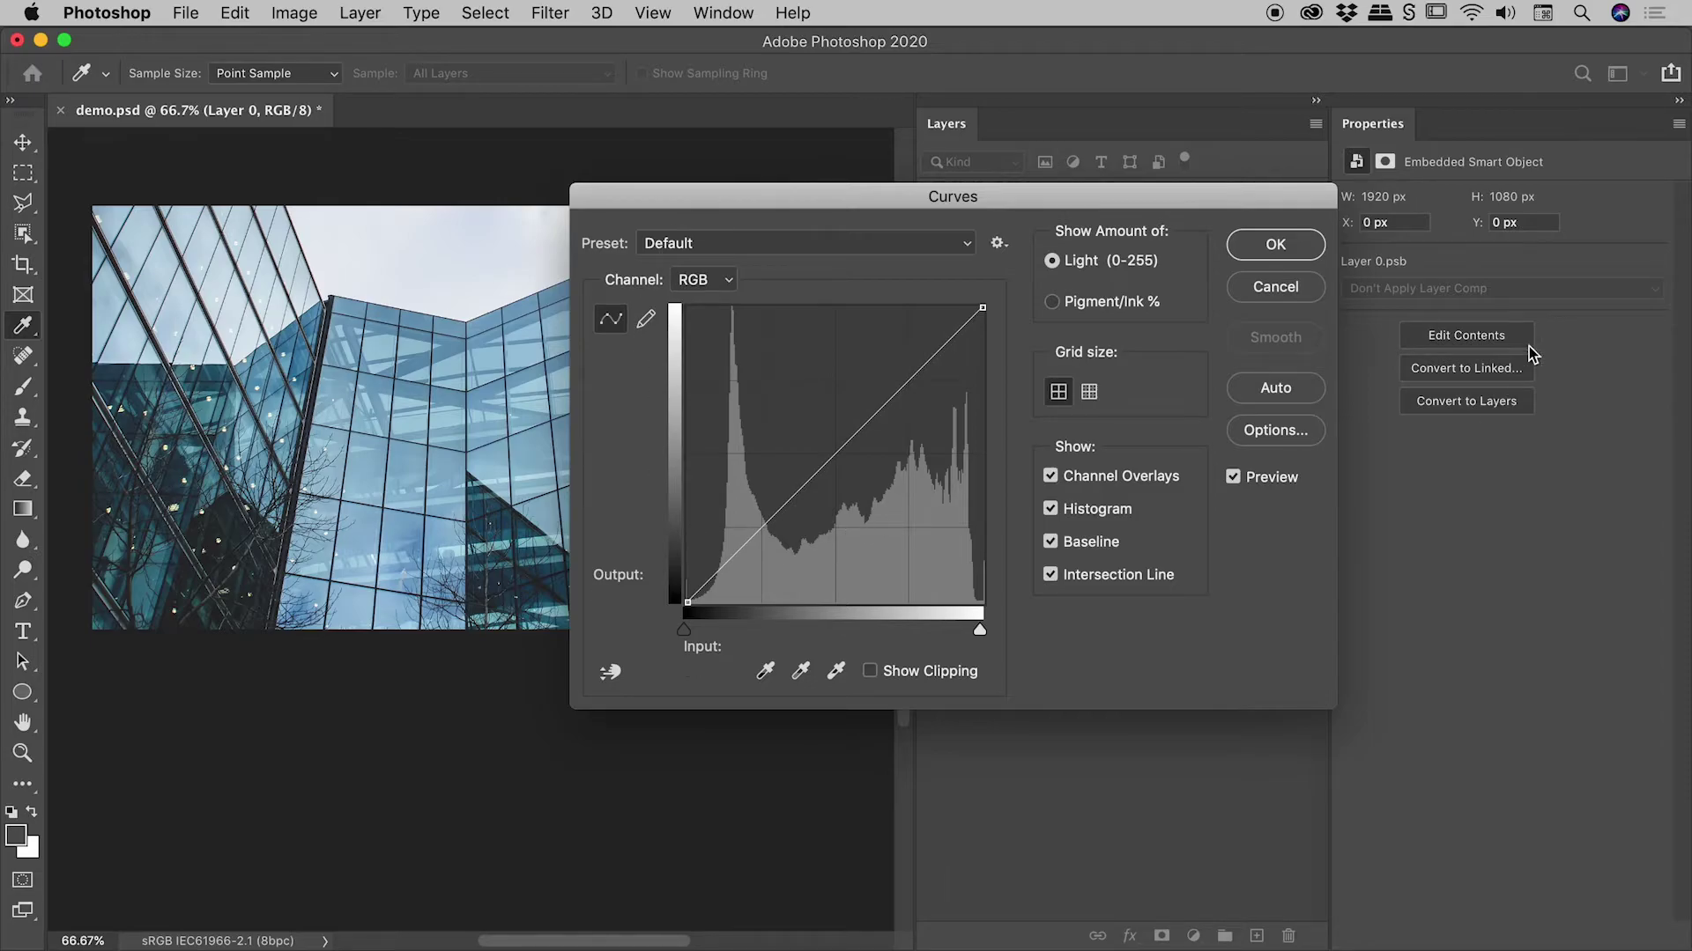
left_click_drag(777, 514, 777, 551)
left_click_drag(922, 396, 904, 389)
left_click(1277, 247)
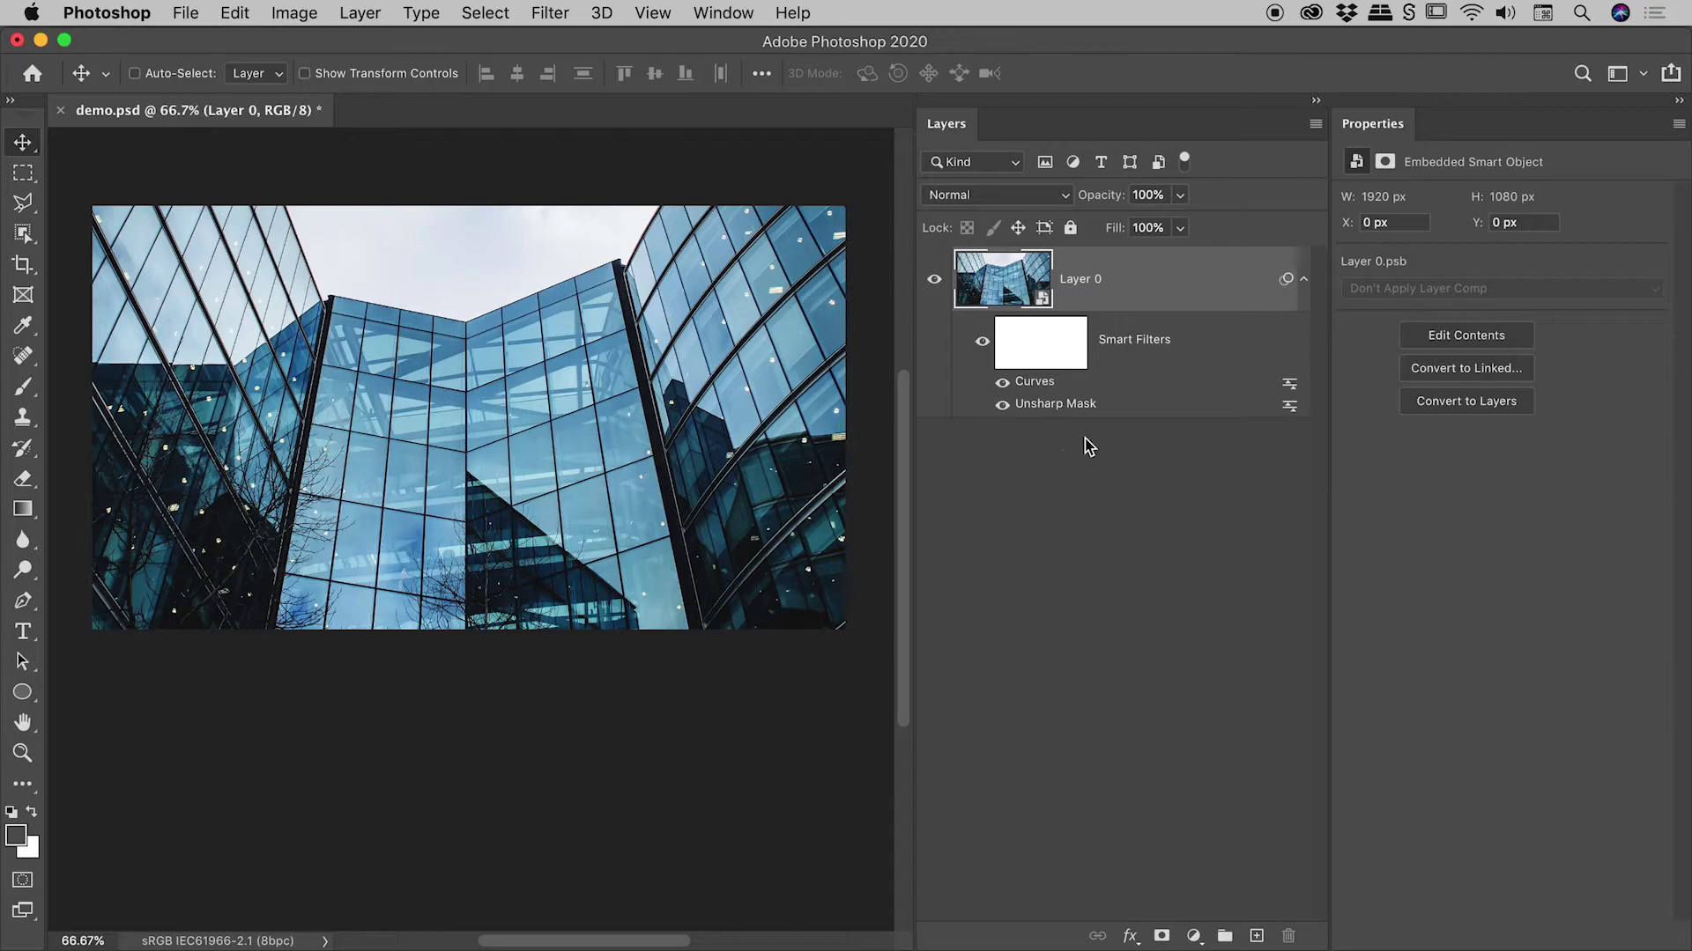
Toggle the Curves smart filter's visibility and reopen its settings to review the curve, accepting it as it is.
left_click(1003, 382)
double_click(1045, 384)
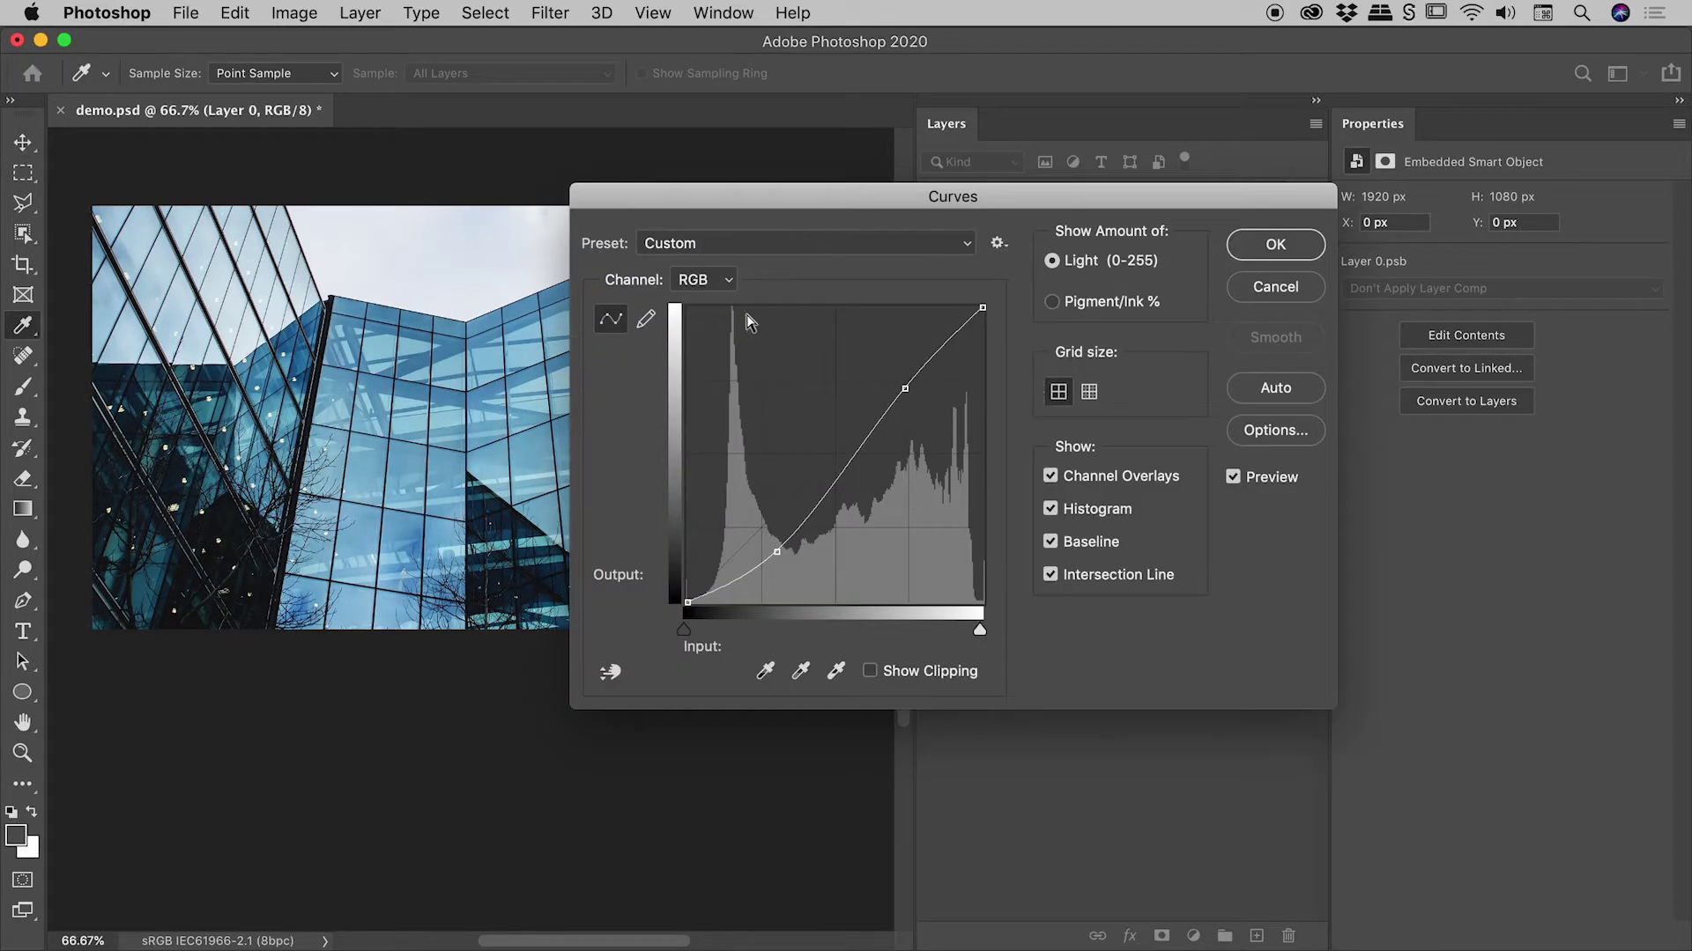
left_click(1293, 251)
Delete the Curves smart filter and undo the deletion.
left_click_drag(1057, 382, 1288, 934)
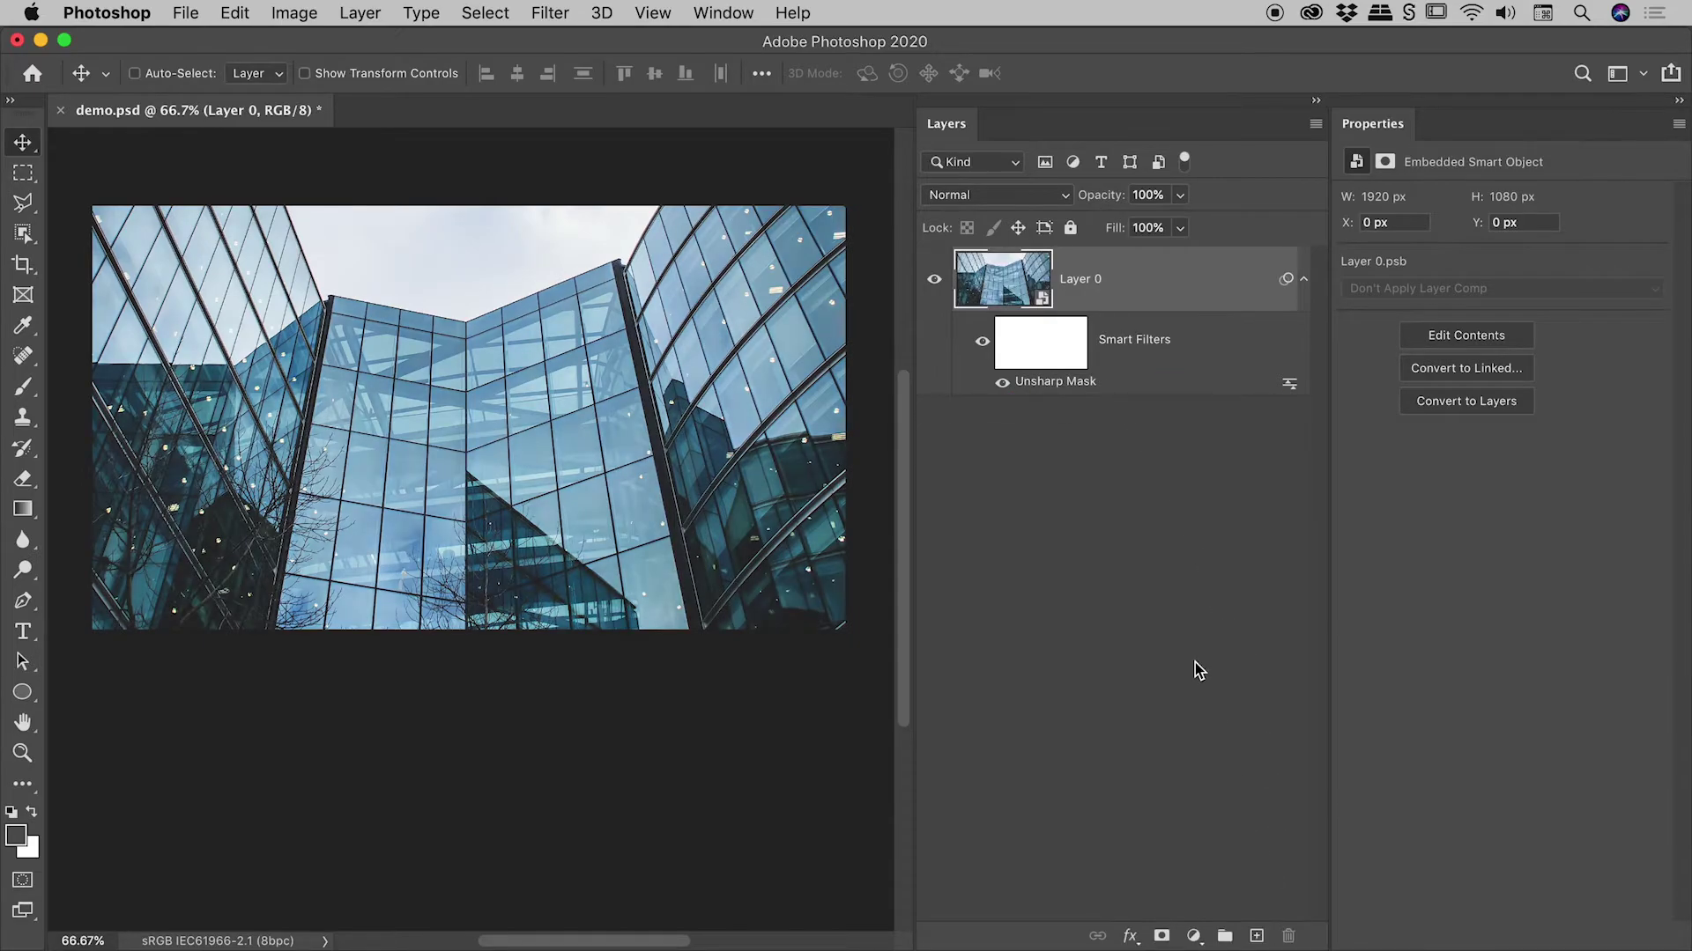
key("super+z")
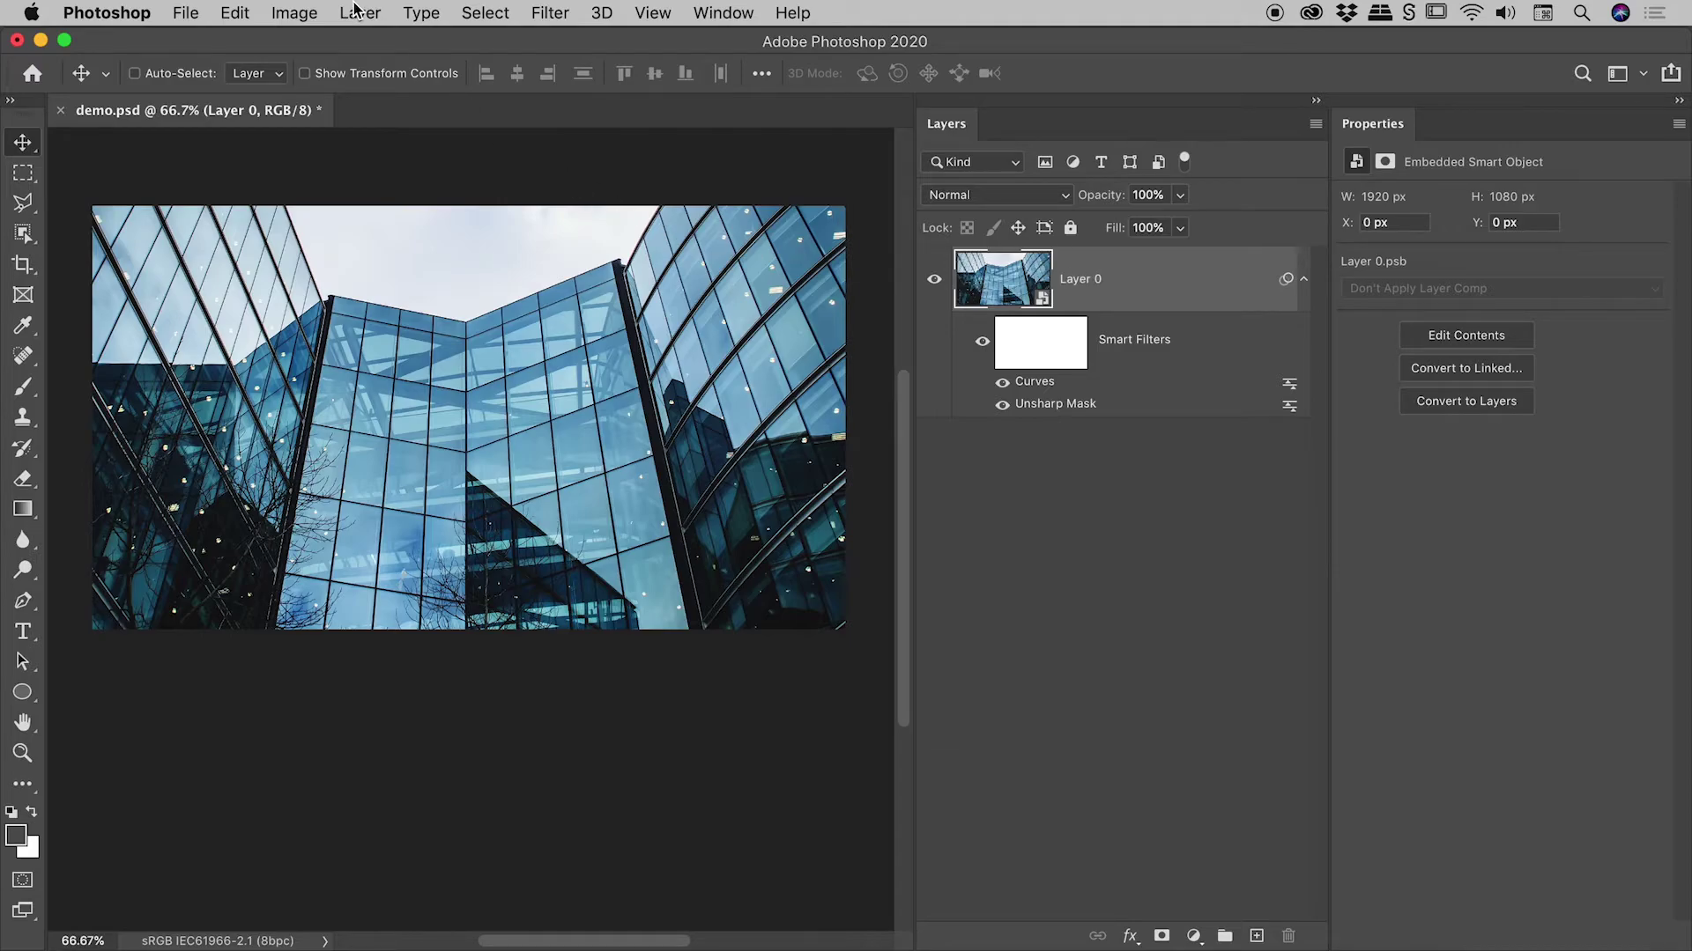
Apply a Hue/Saturation adjustment with Saturation +37 to the smart object, and reopen the smart filter's settings to review them without changes.
left_click(312, 10)
mouse_move(333, 84)
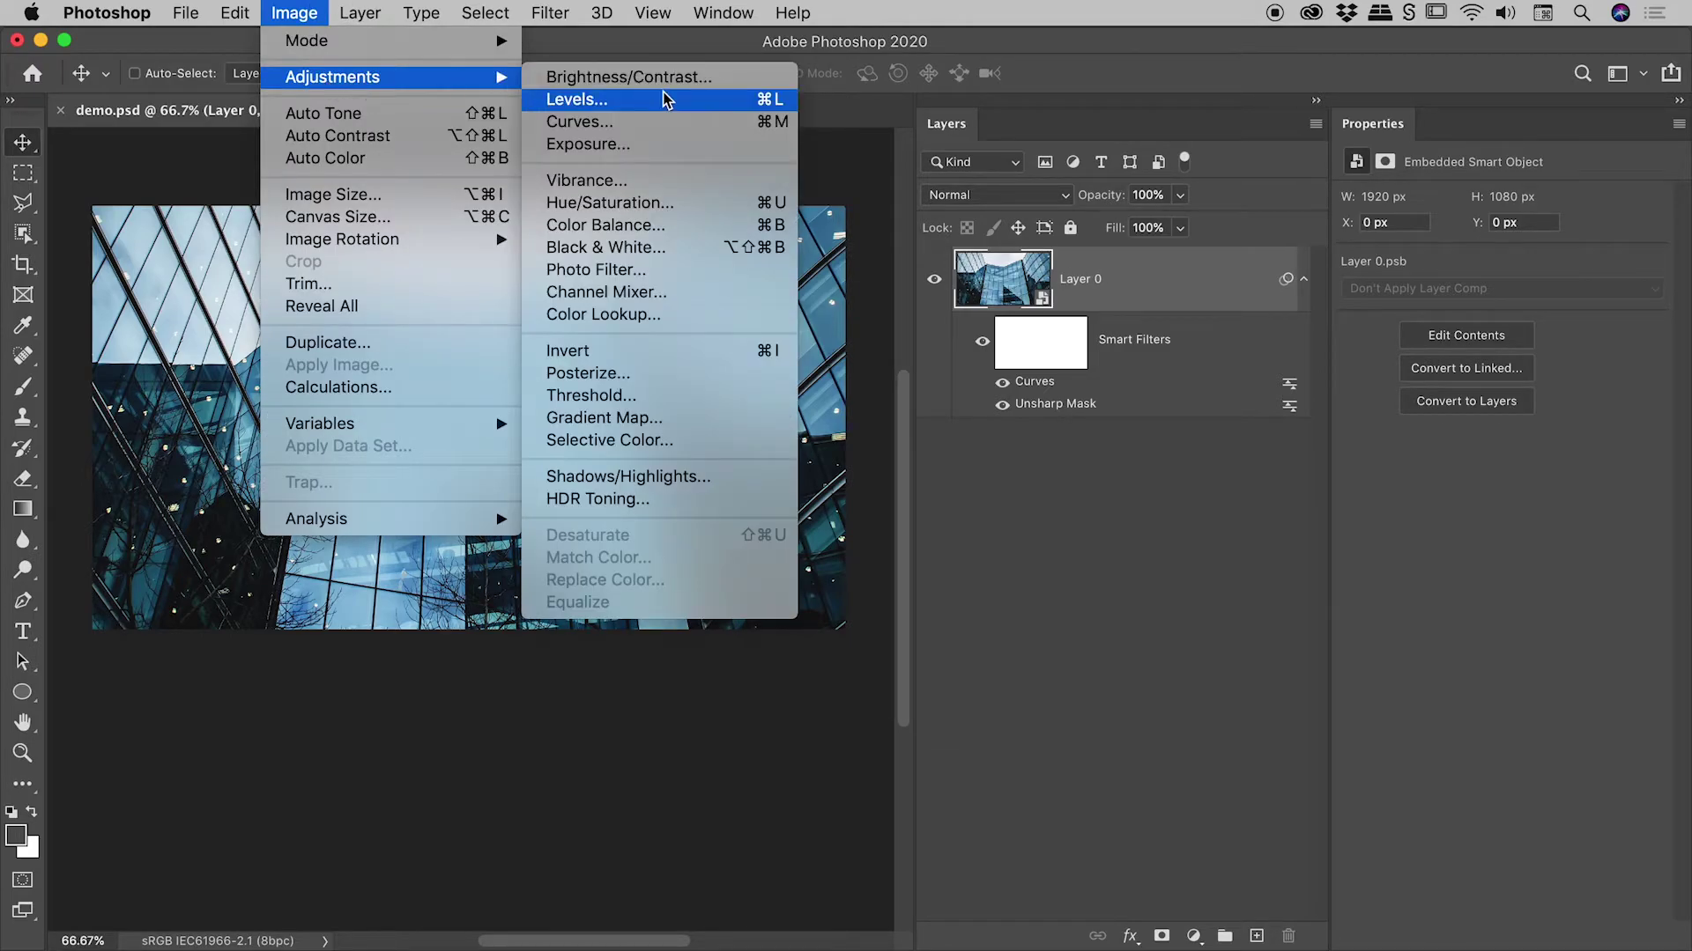
left_click(647, 202)
left_click_drag(790, 447, 835, 448)
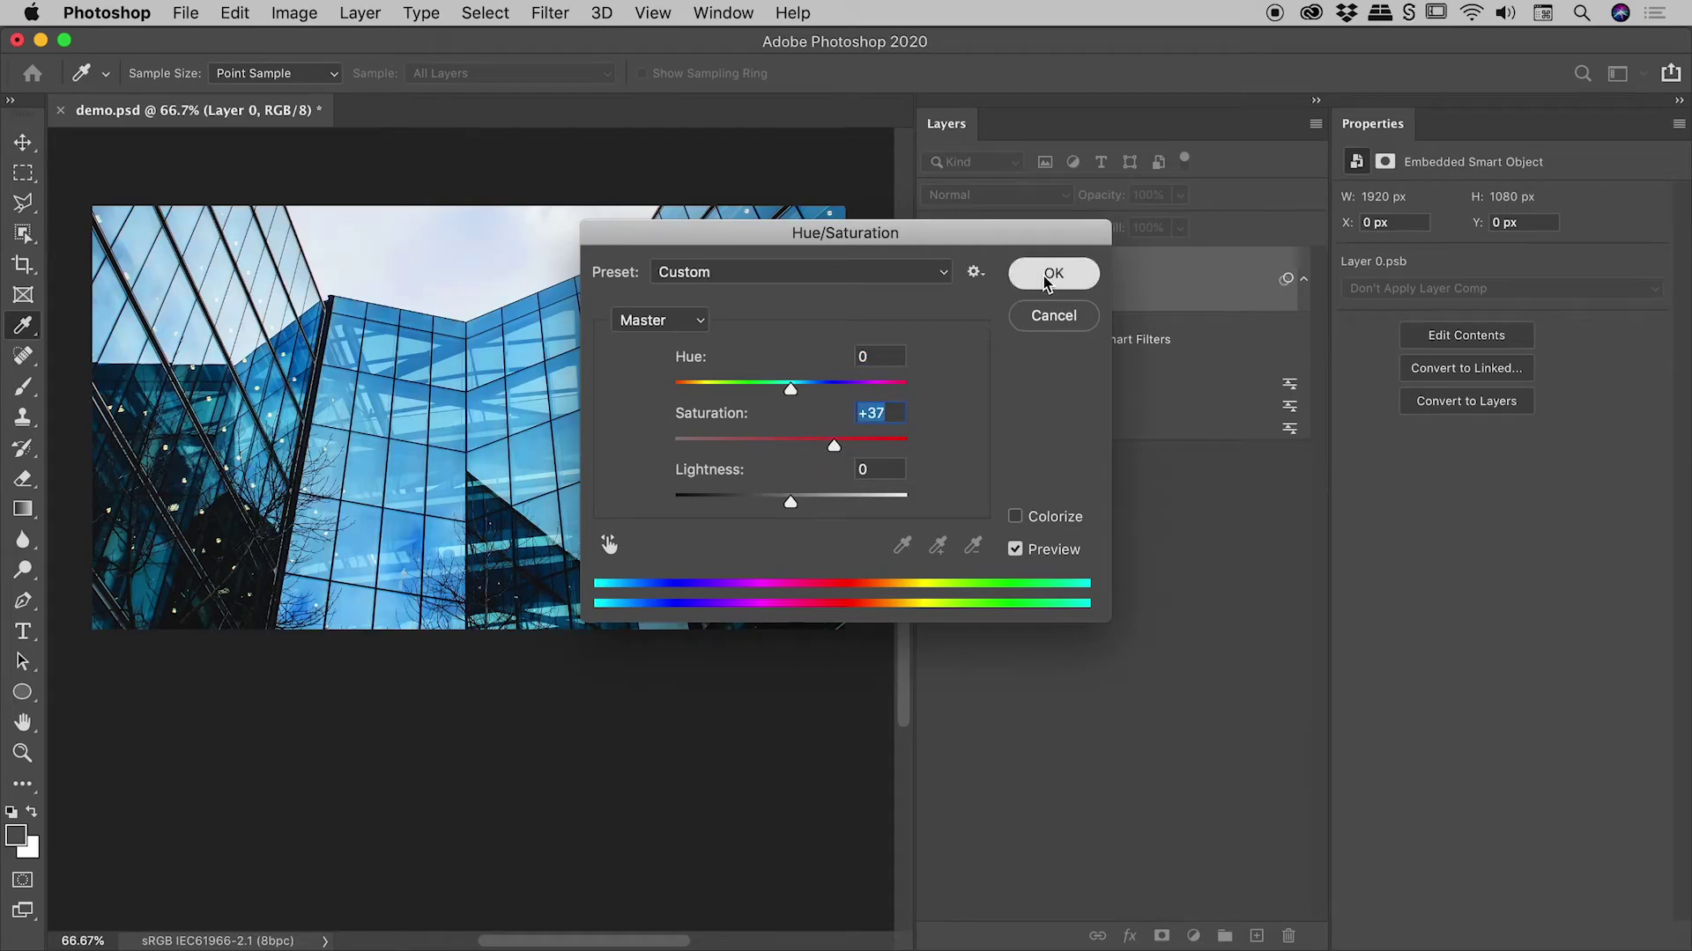
left_click(1054, 273)
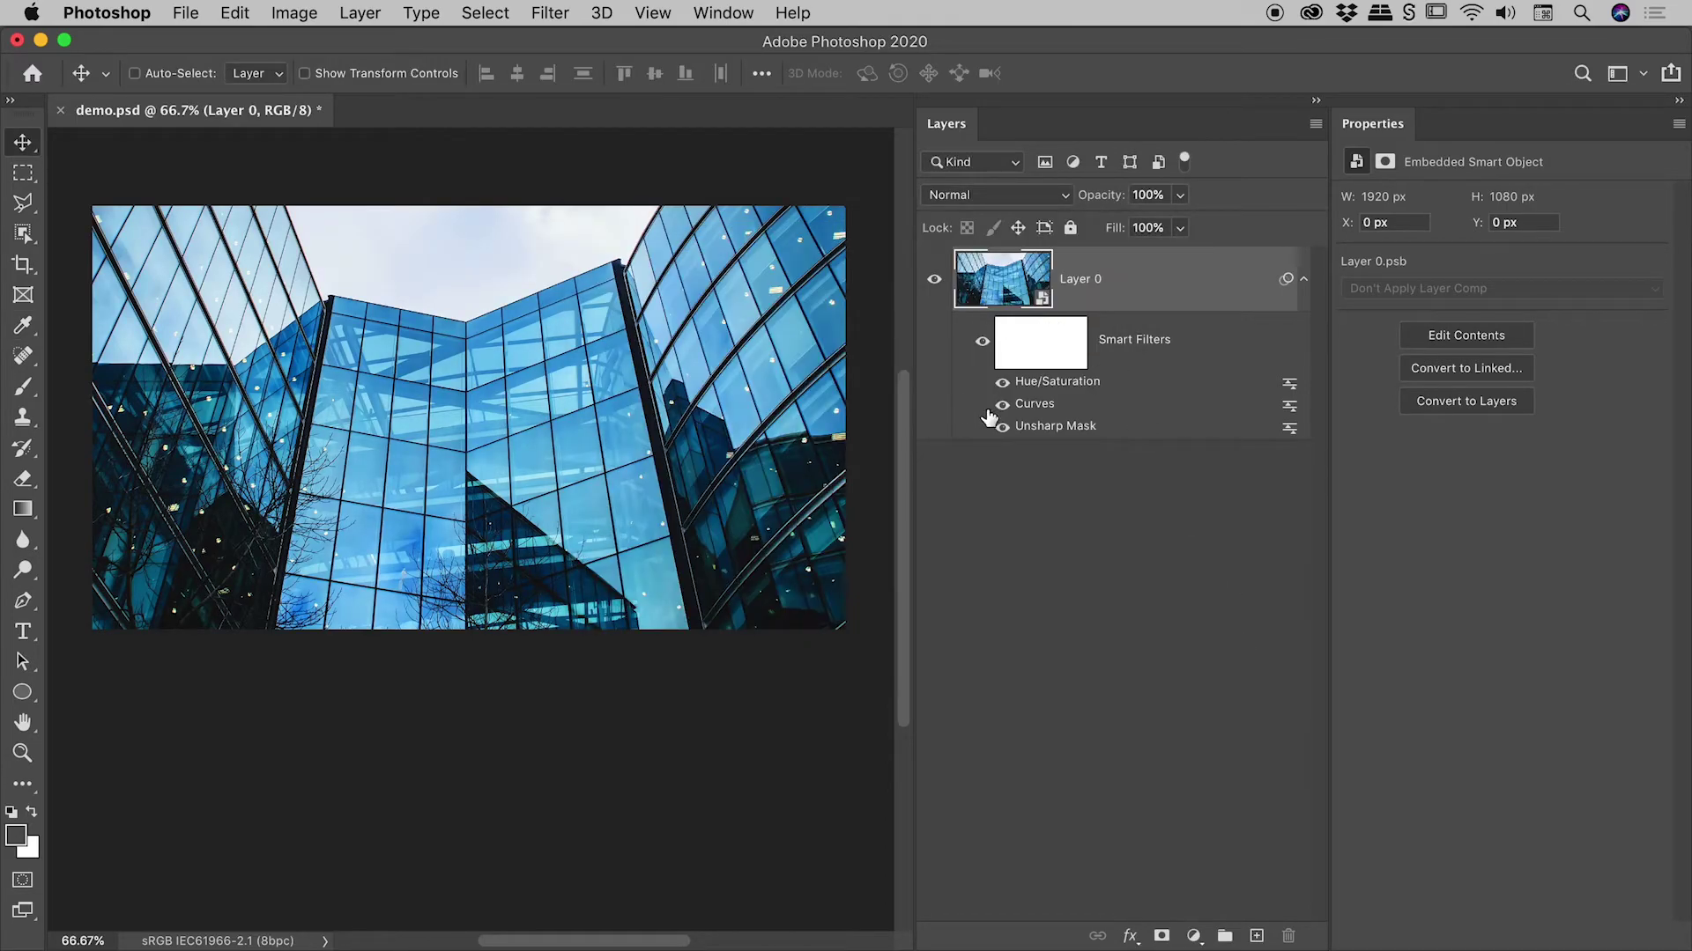
double_click(1062, 387)
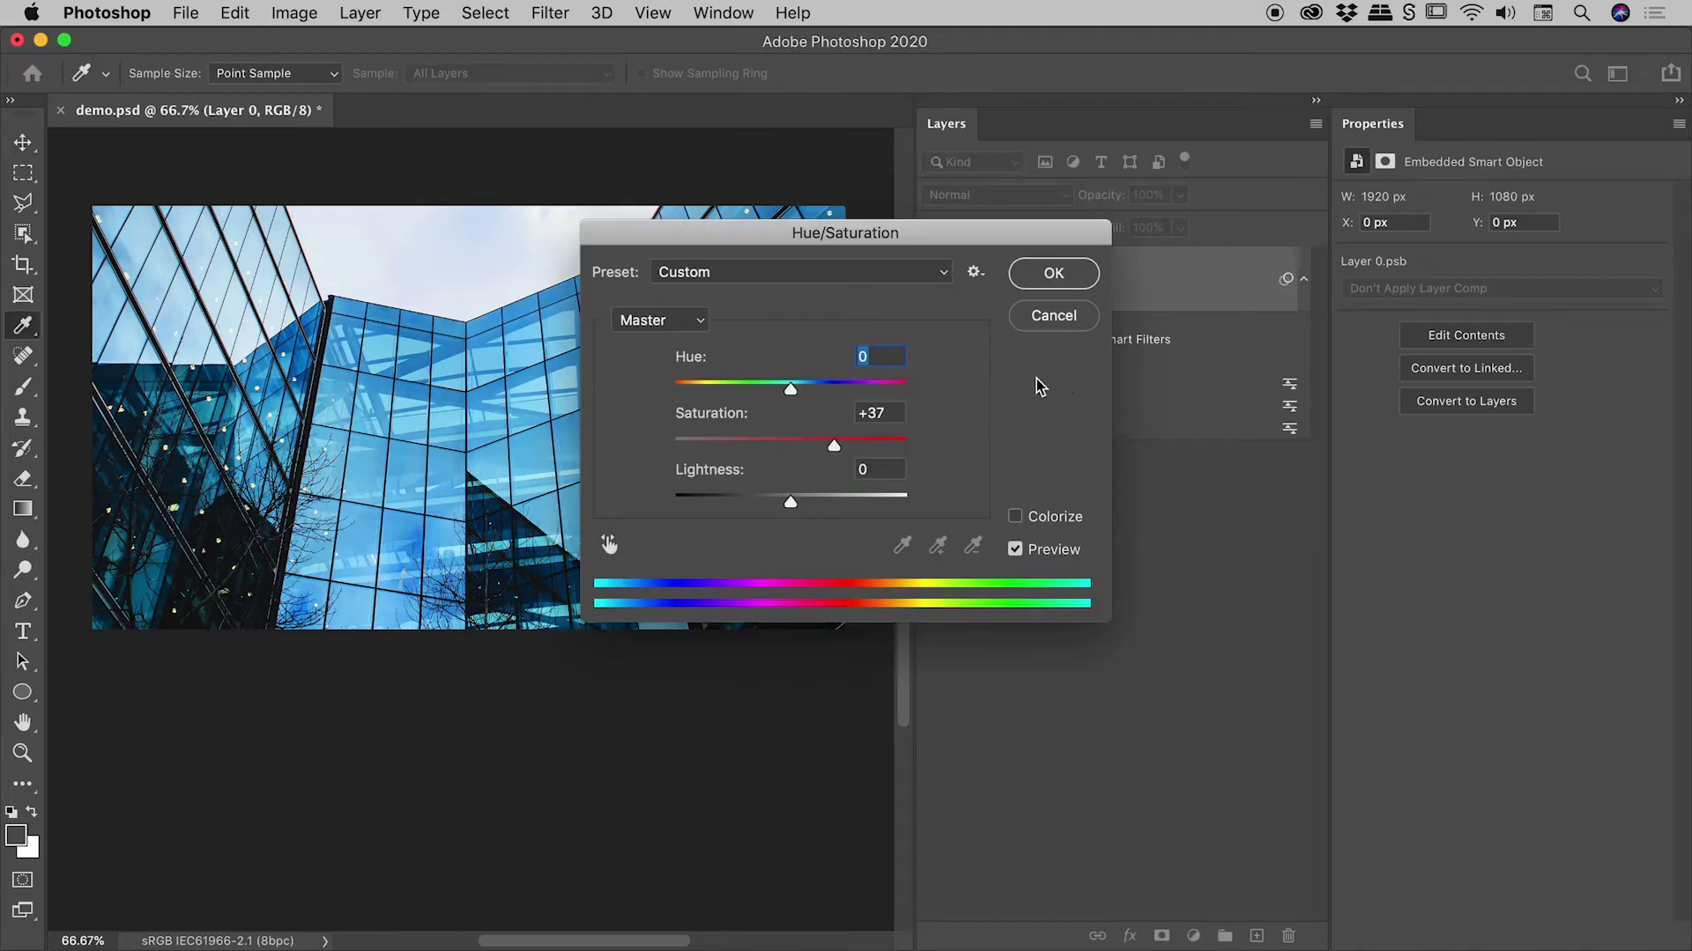
left_click(1060, 275)
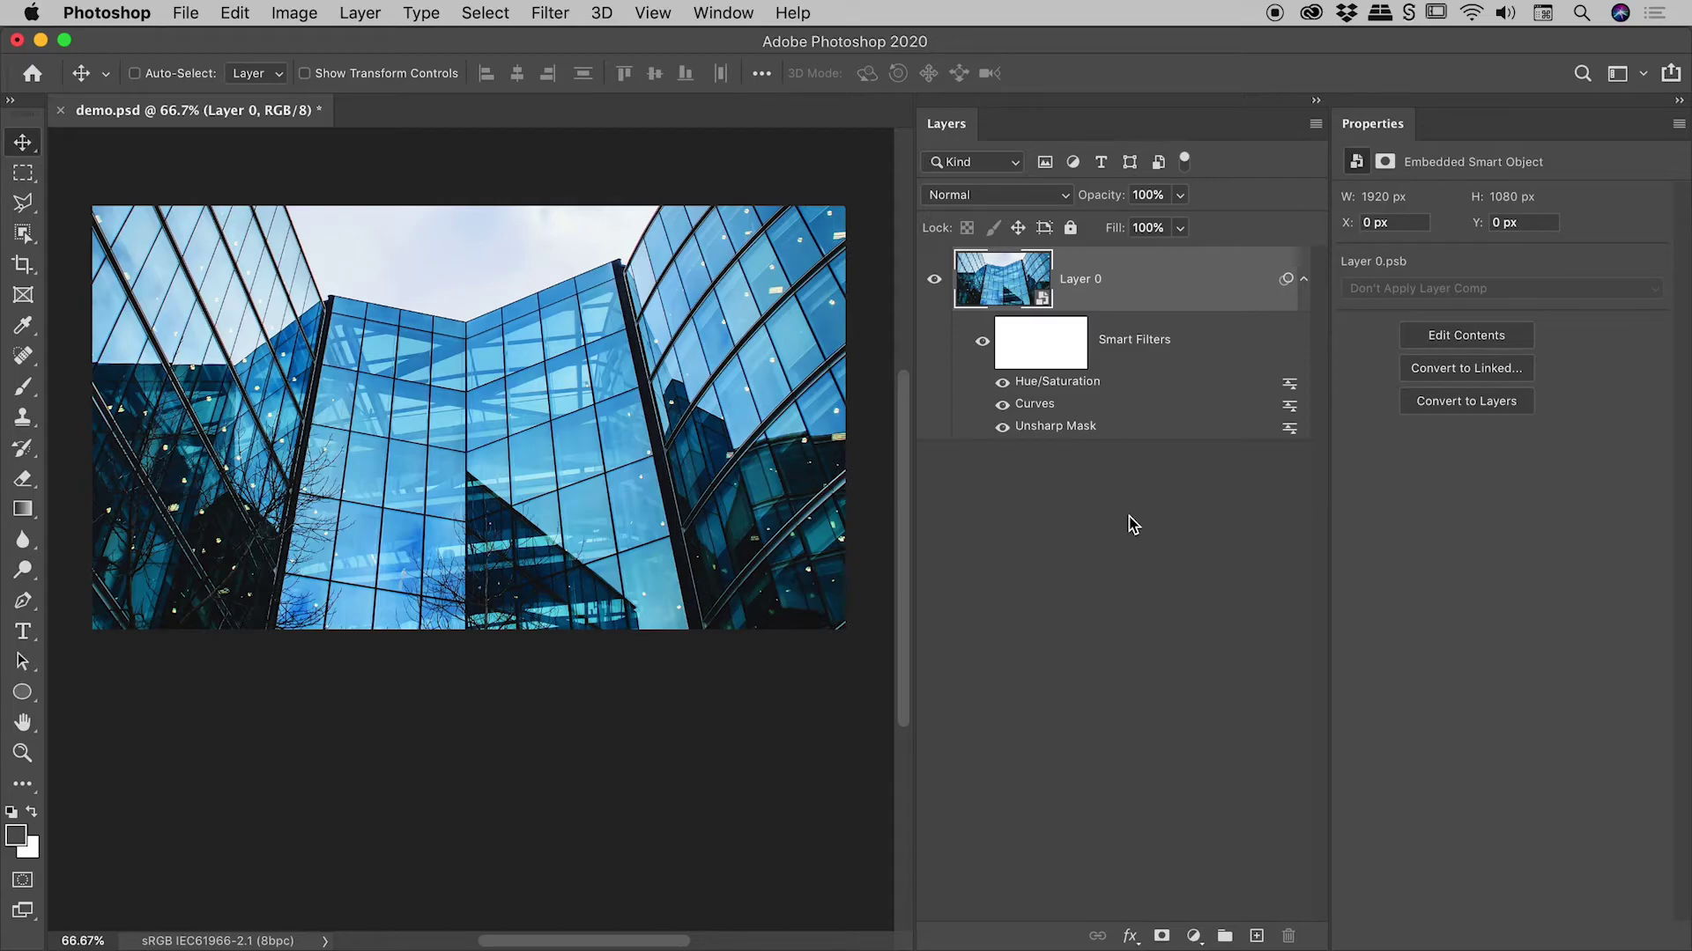
Add a Curves adjustment layer above the smart object, clip it to Layer 0, and leave the Curves layer selected.
left_click(1194, 936)
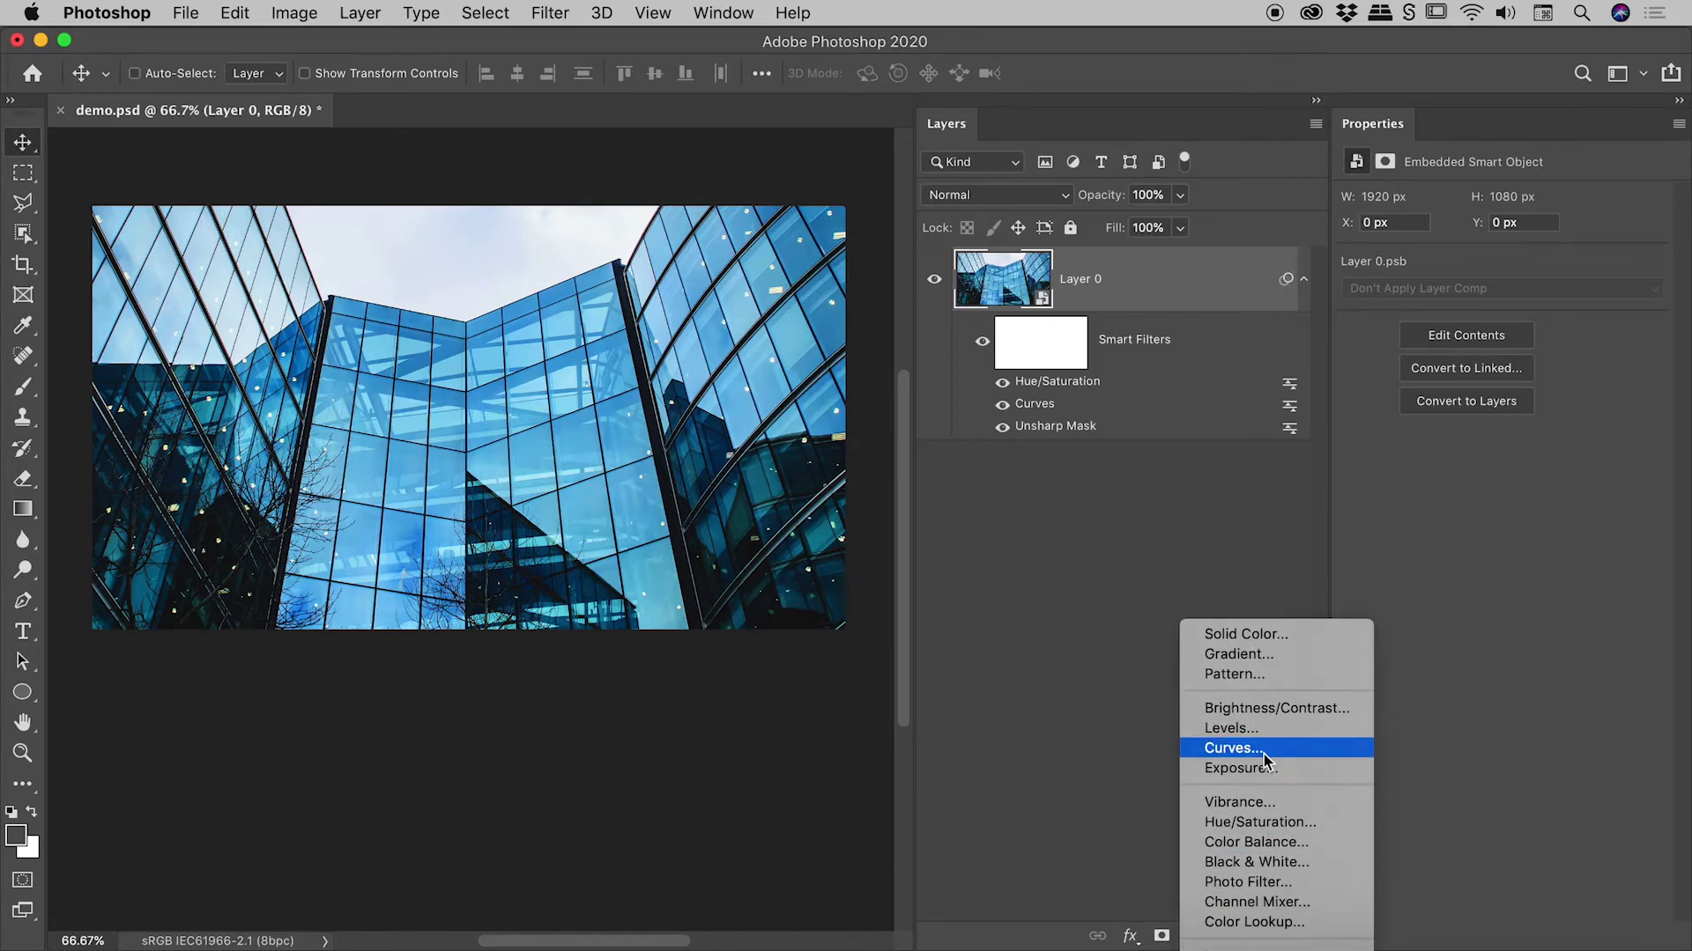
left_click(1264, 745)
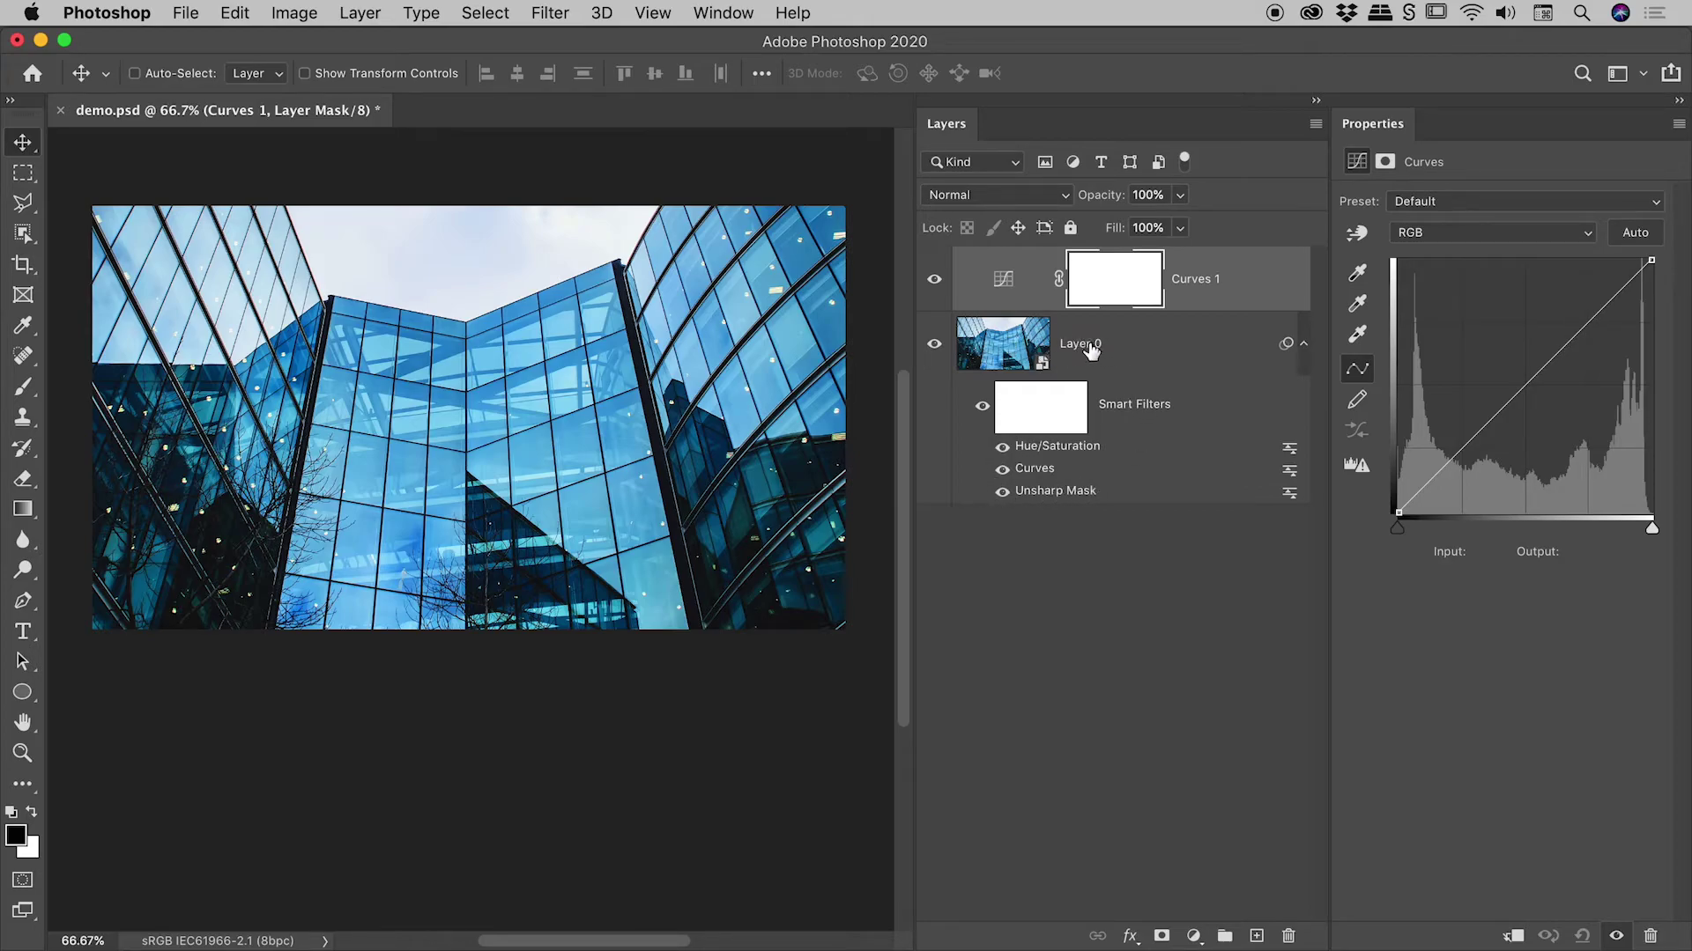
left_click(1038, 278)
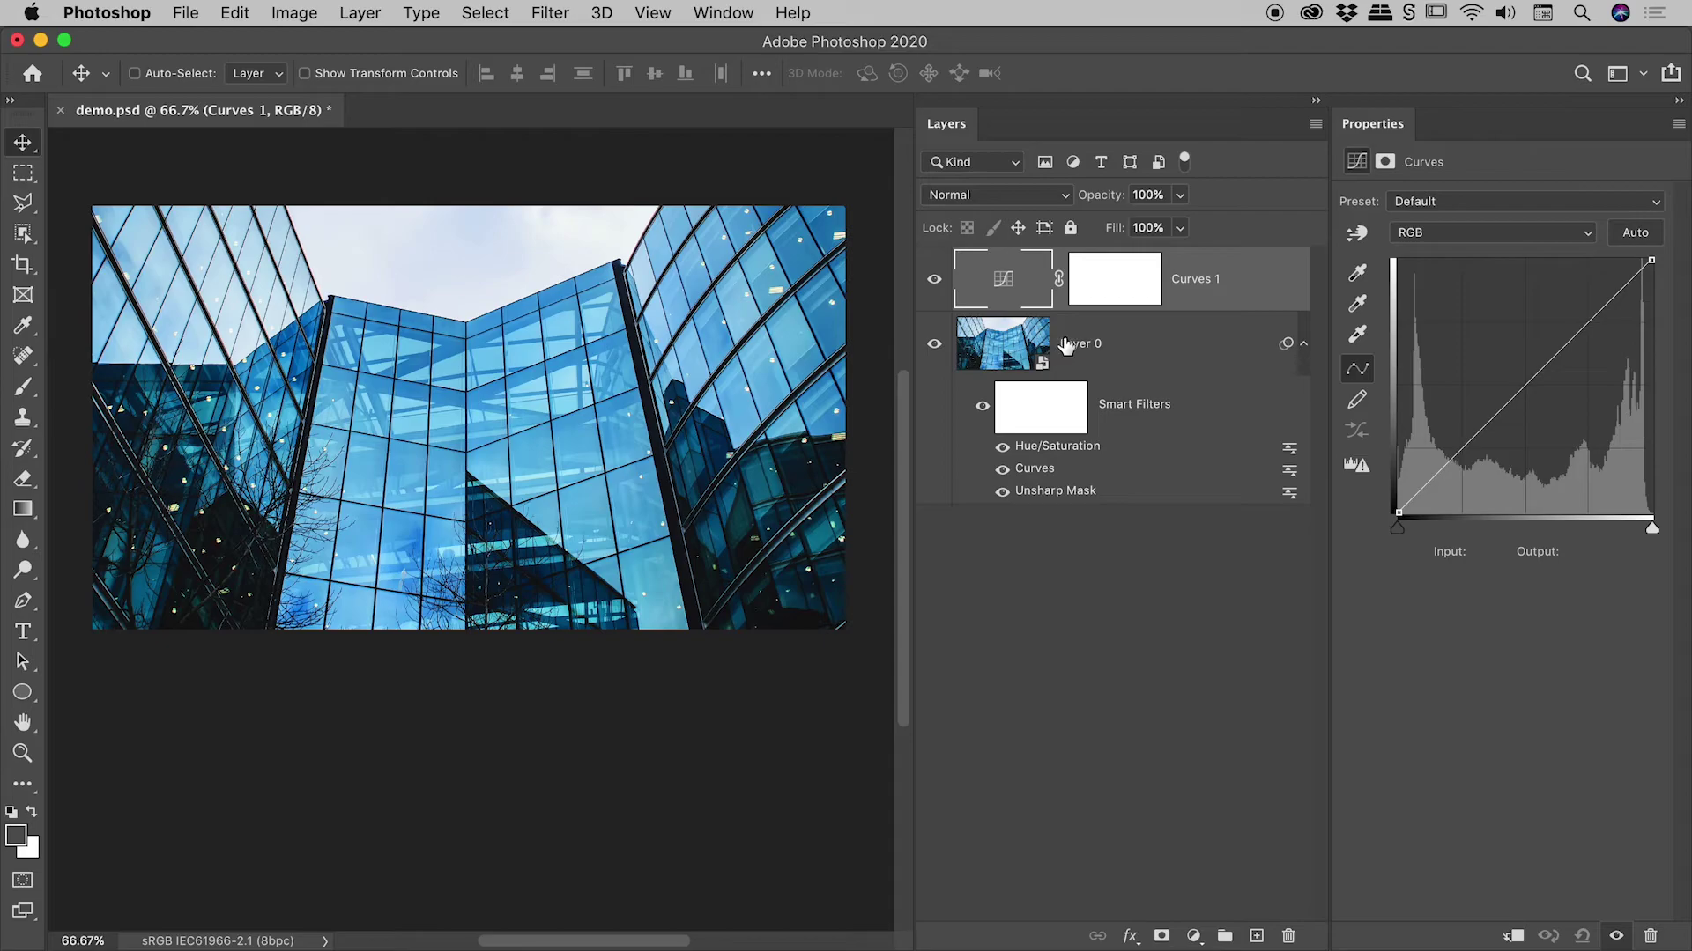
left_click_drag(1262, 301, 1225, 304)
left_click(1225, 304, "alt")
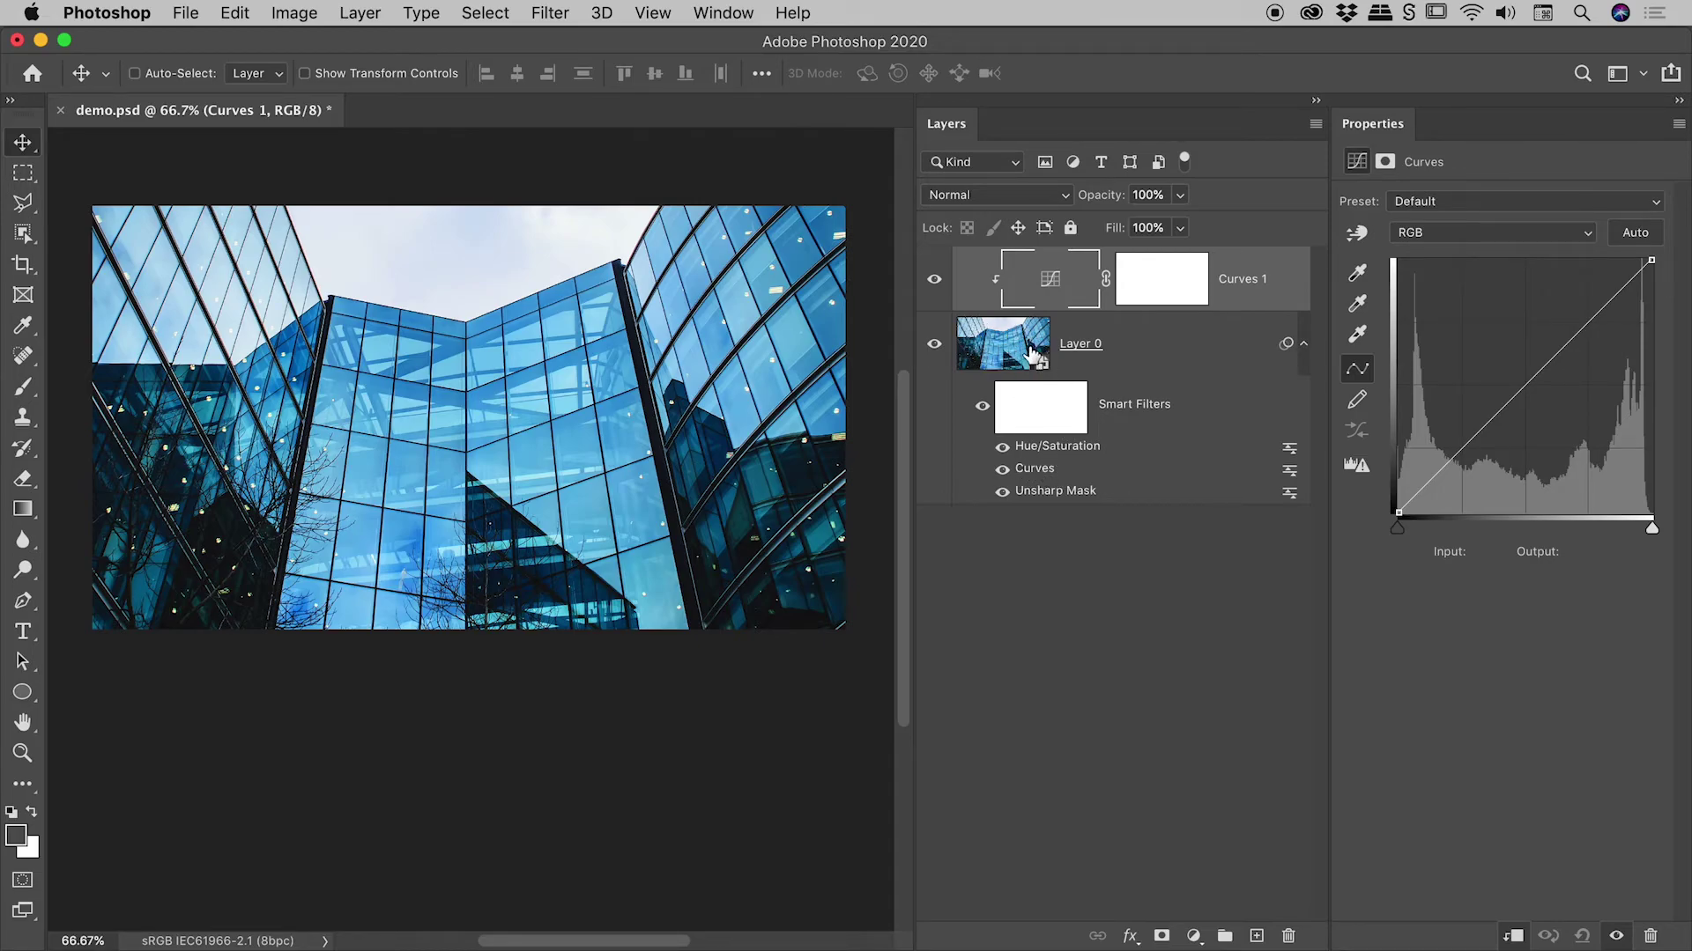
left_click(1084, 537)
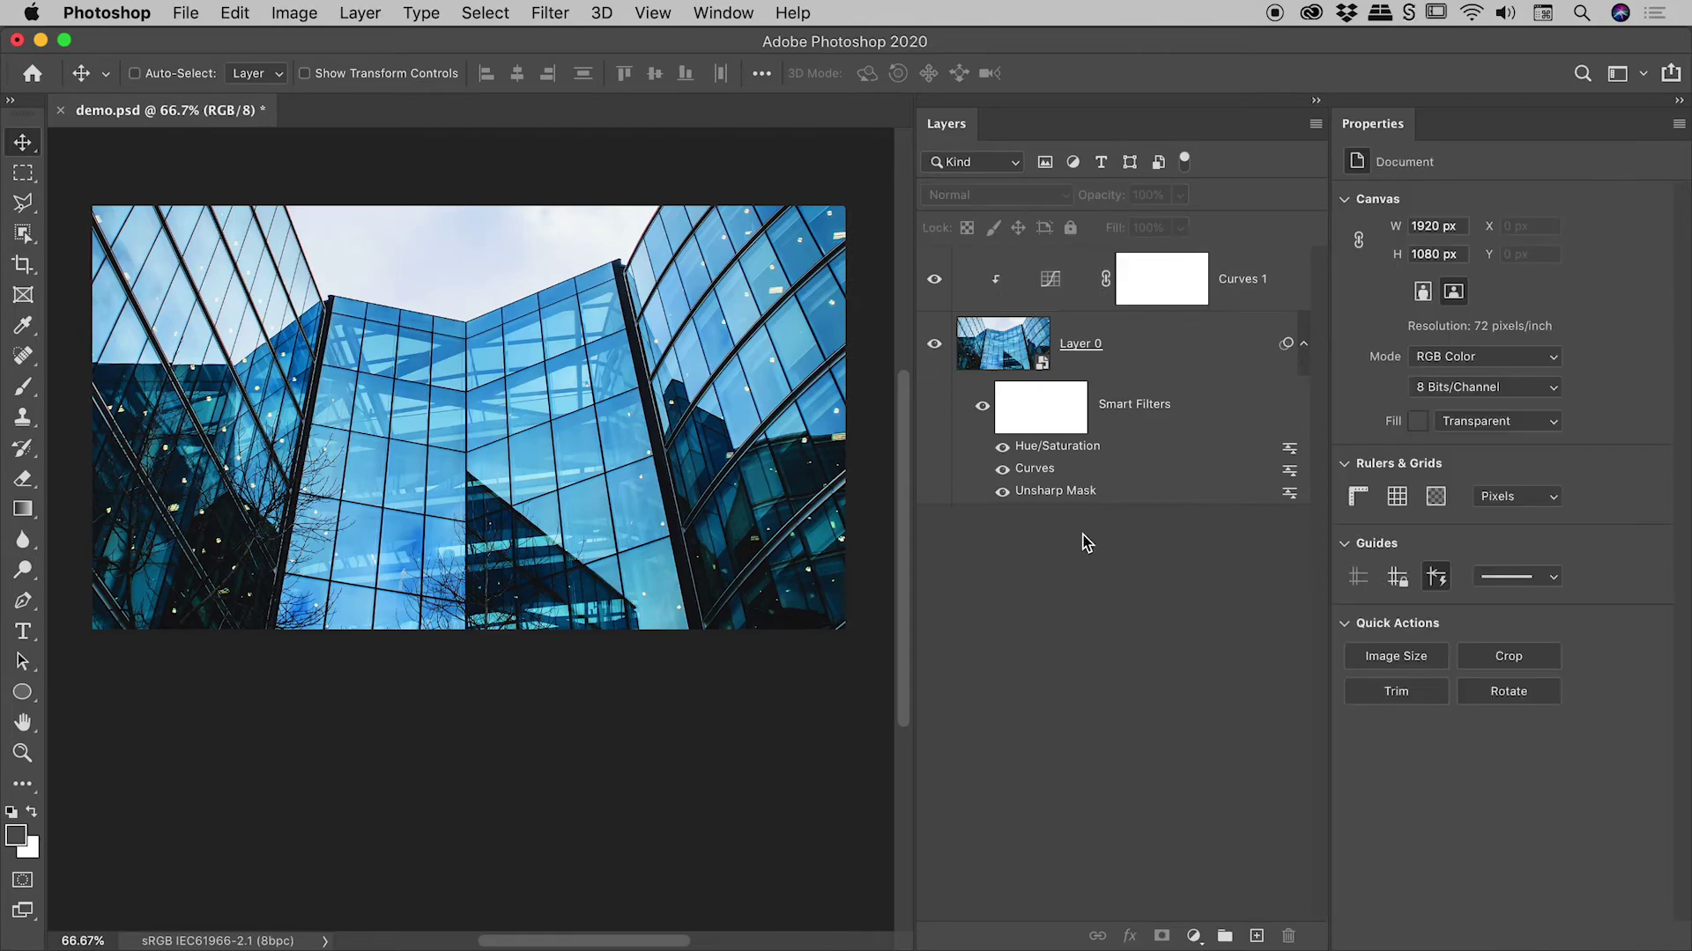
left_click(1061, 287)
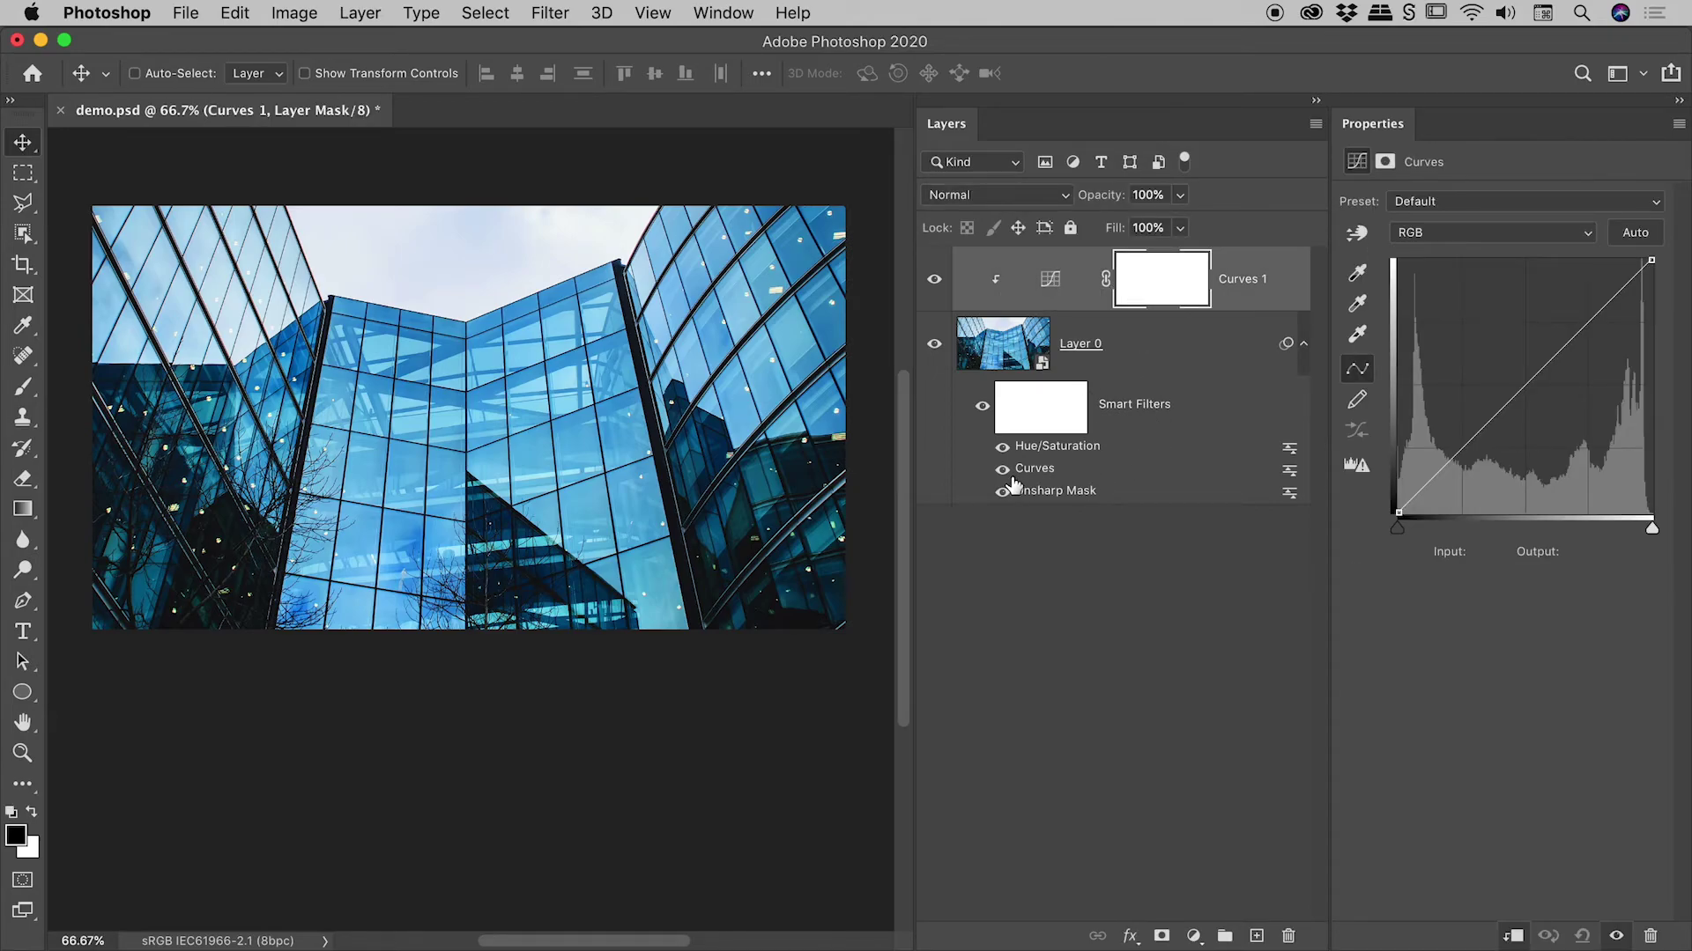